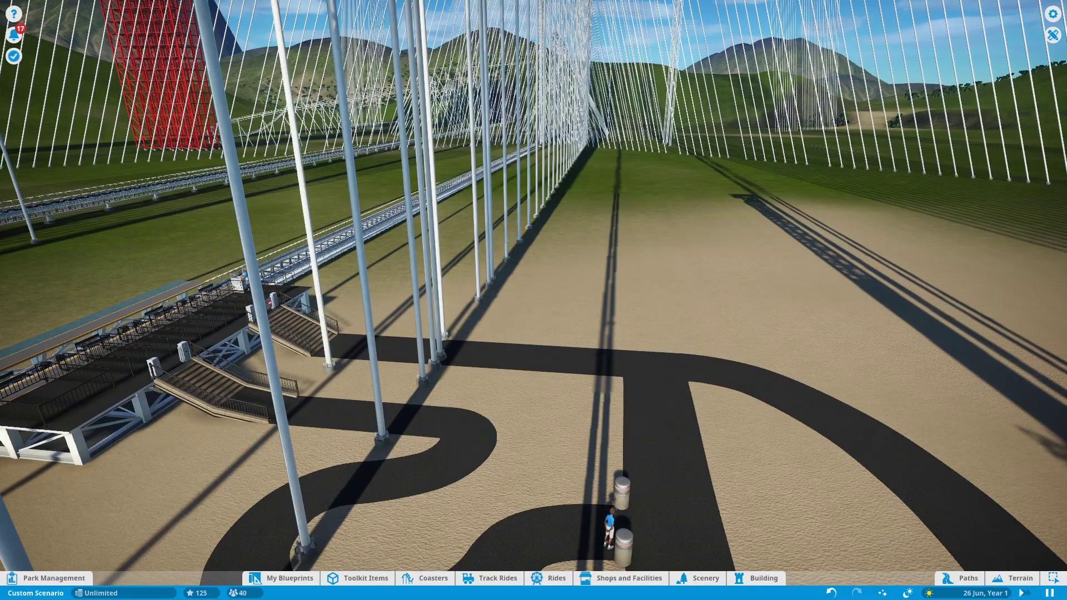
{"action": "scroll", "coordinate": [528, 285], "scroll_direction": "down", "scroll_amount": 6}
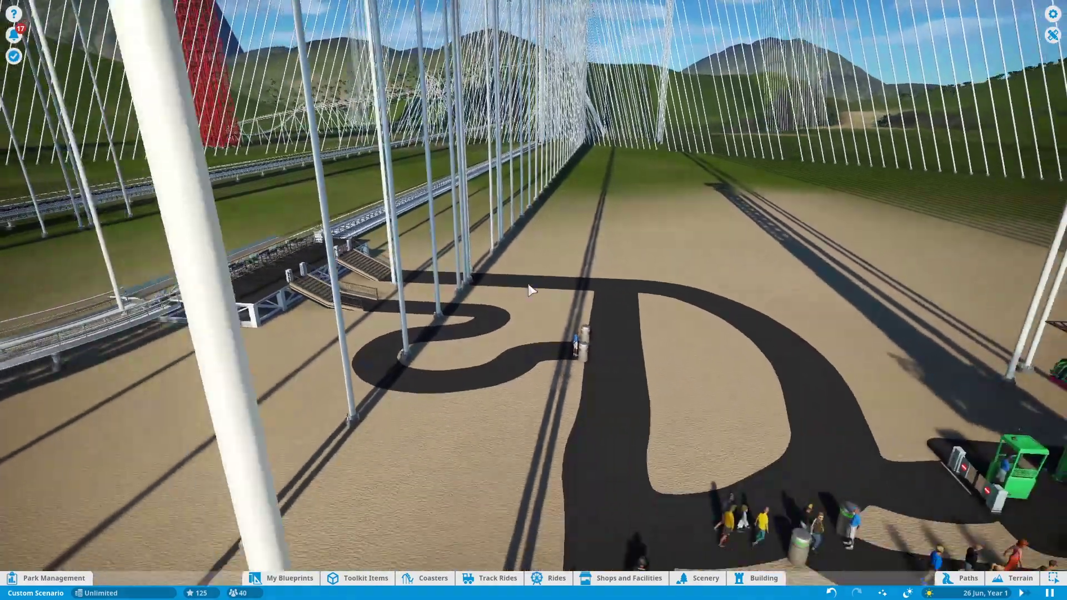
Fly the camera past the entrance paths and overhead cables to the coaster station platform.
{"action": "key", "text": "q"}
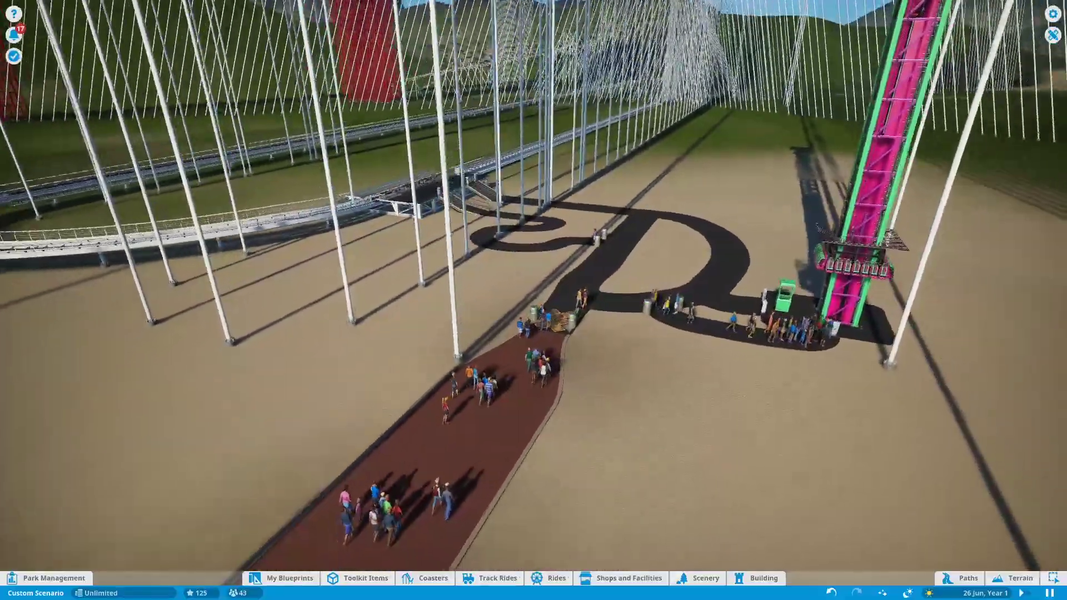
{"action": "key", "text": "w"}
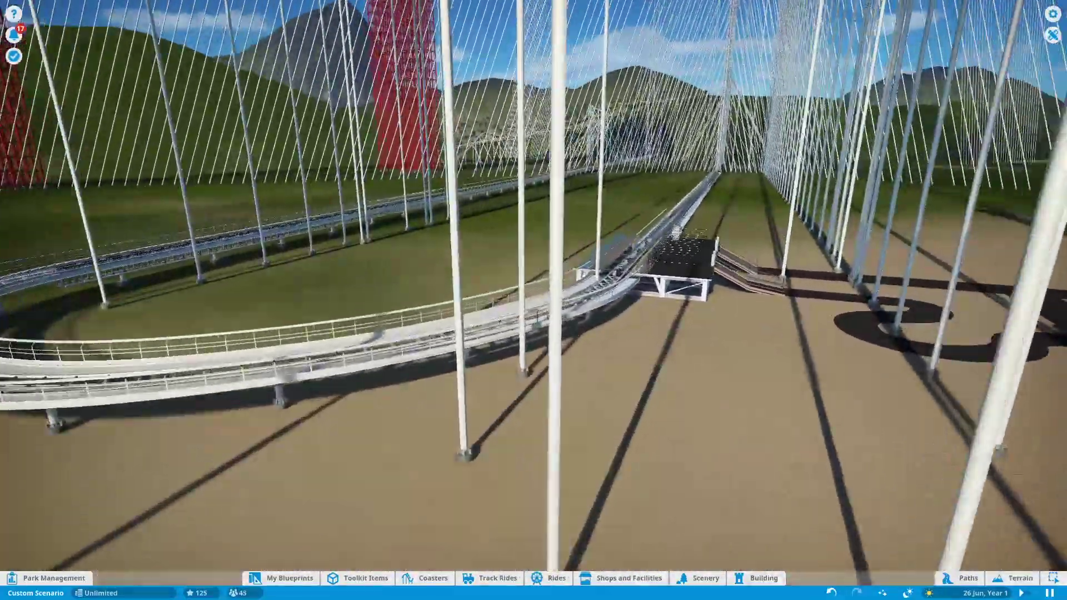
{"action": "key", "text": "q"}
{"action": "scroll", "coordinate": [678, 263], "scroll_direction": "up", "scroll_amount": 6}
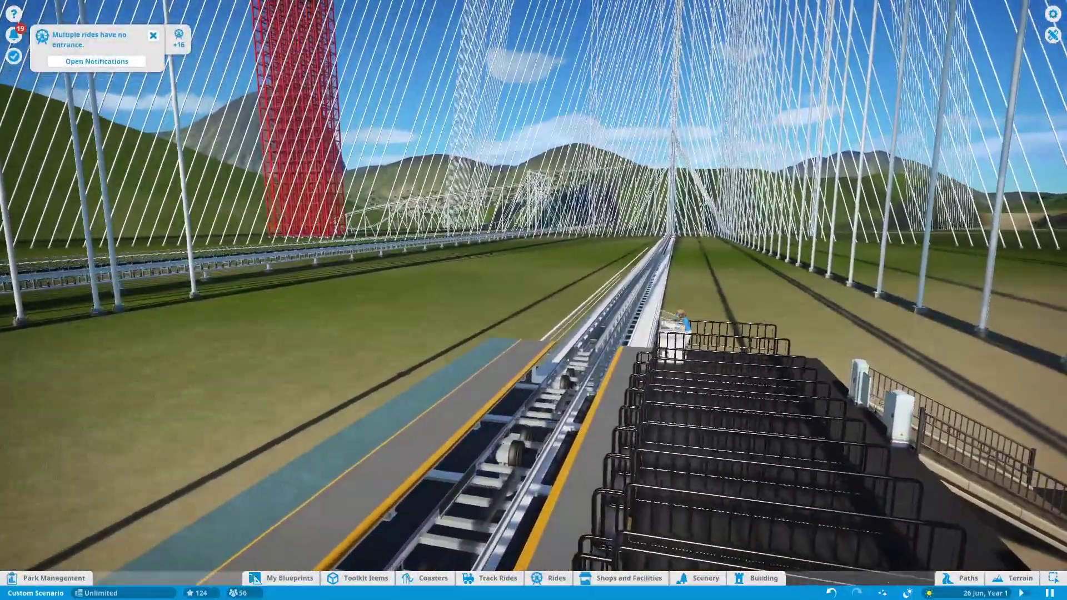
{"action": "scroll", "coordinate": [678, 263], "scroll_direction": "down", "scroll_amount": 6}
{"action": "middle_click", "coordinate": [678, 257]}
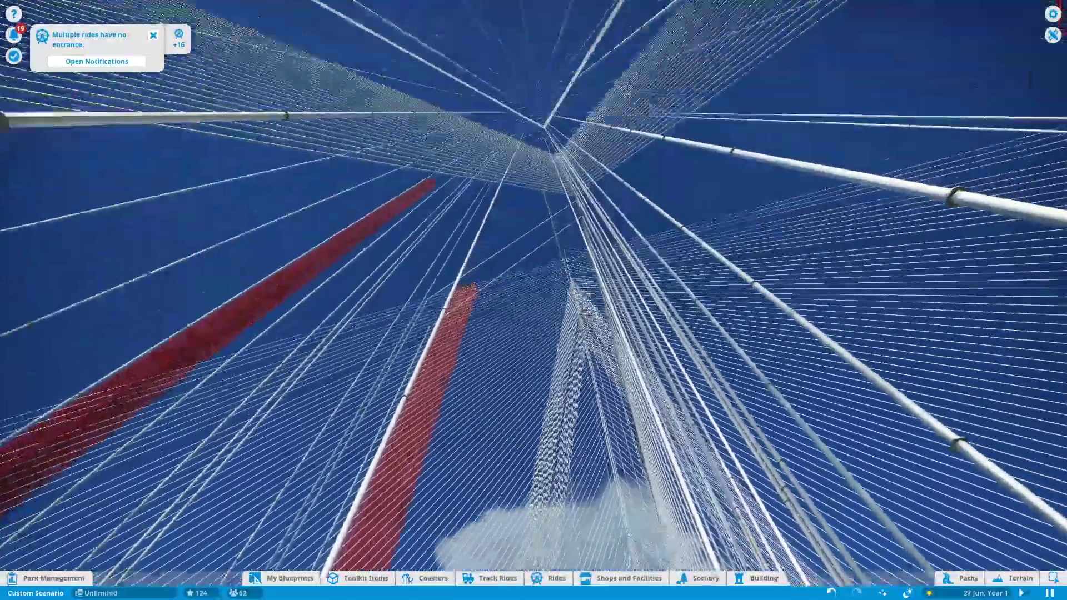
{"action": "left_click_drag", "start_coordinate": [533, 300], "coordinate": [534, 250]}
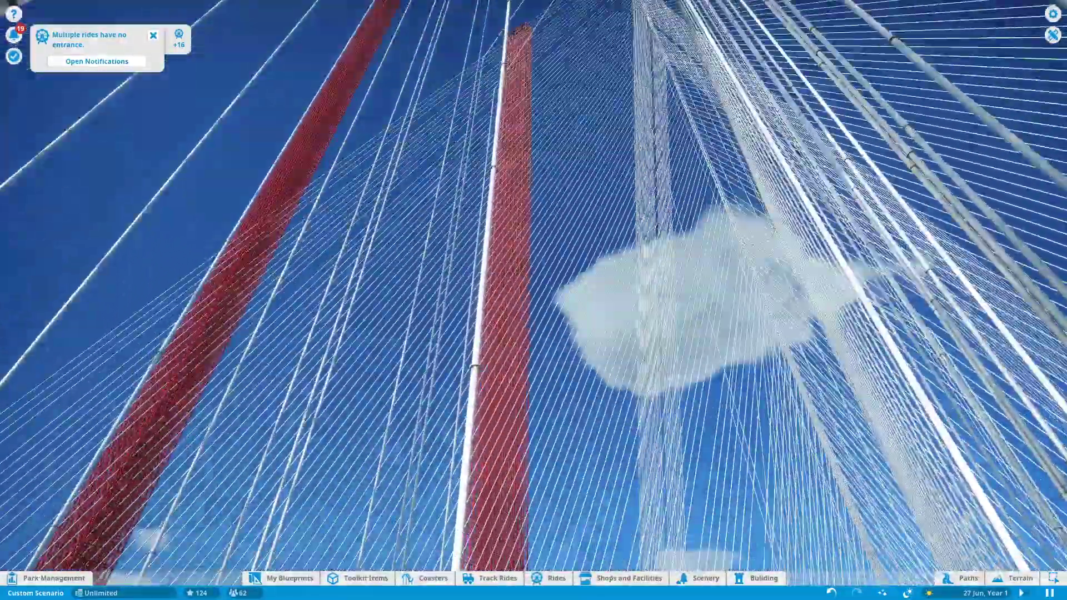
{"action": "mouse_move", "coordinate": [670, 251]}
{"action": "left_mouse_down"}
{"action": "mouse_move", "coordinate": [666, 357]}
{"action": "mouse_move", "coordinate": [511, 185]}
{"action": "left_mouse_up"}
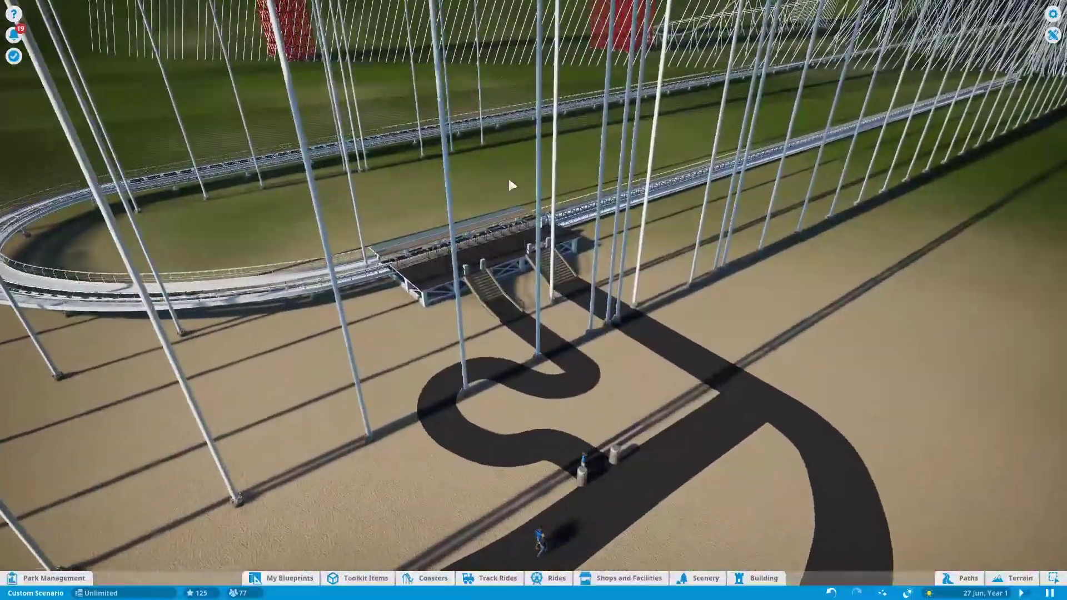
{"action": "left_click_drag", "start_coordinate": [491, 344], "coordinate": [452, 215]}
{"action": "scroll", "coordinate": [633, 339], "scroll_direction": "up", "scroll_amount": 5}
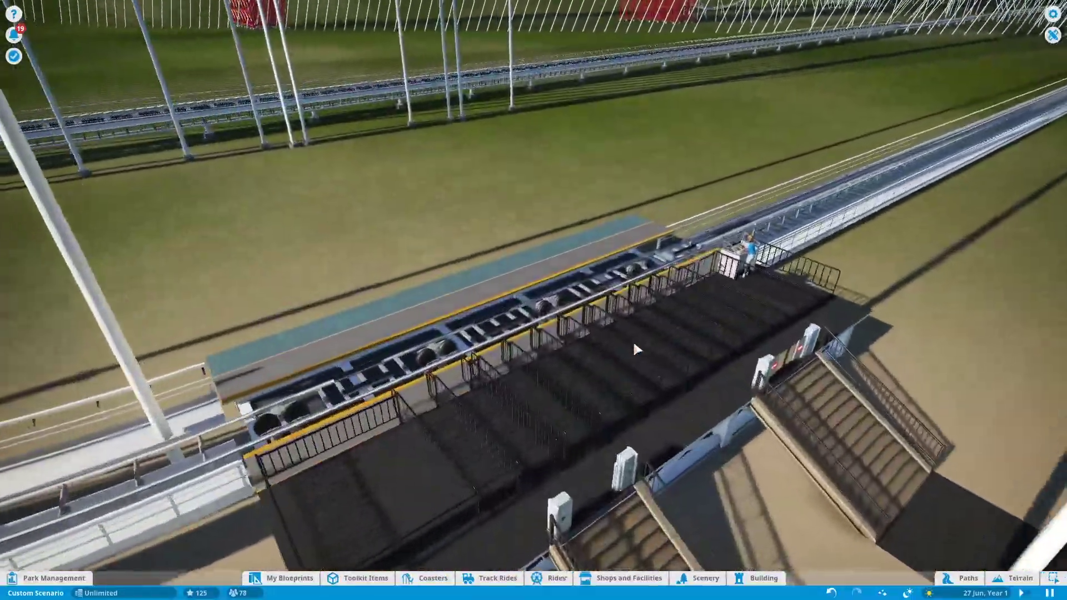
{"action": "scroll", "coordinate": [633, 340], "scroll_direction": "up", "scroll_amount": 4}
{"action": "scroll", "coordinate": [633, 340], "scroll_direction": "down", "scroll_amount": 3}
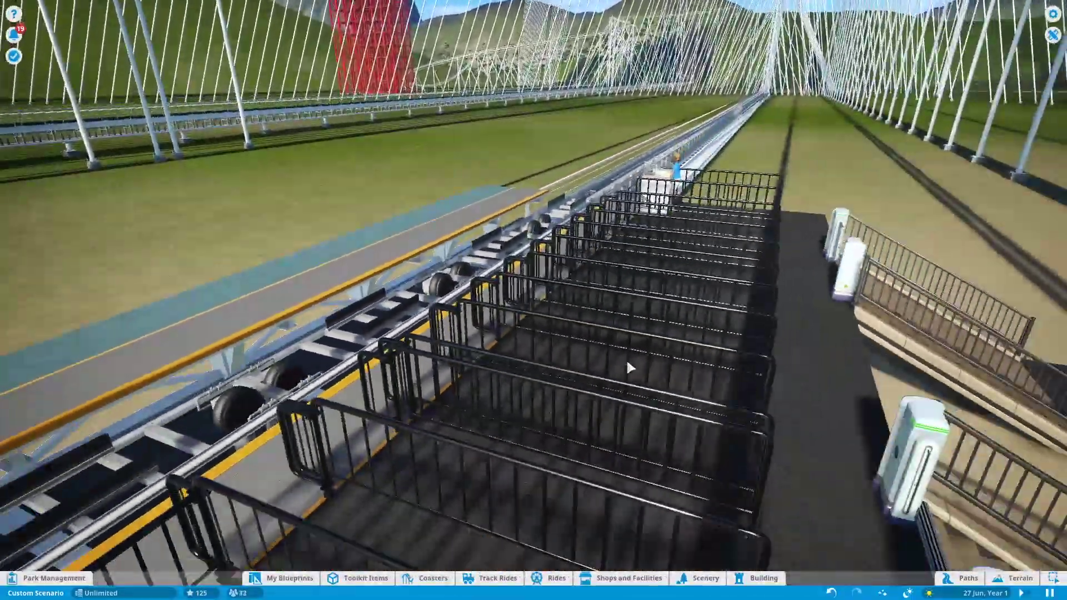
Review Sprint 500 1's ride details, then swing the view around the station platform.
{"action": "left_click", "coordinate": [608, 424]}
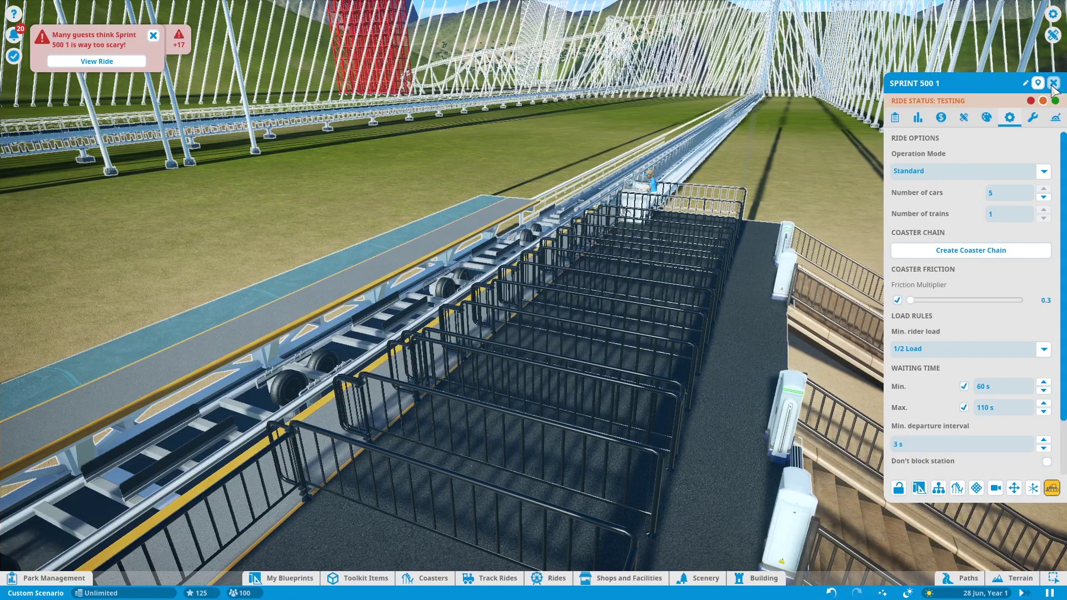
{"action": "left_click", "coordinate": [1054, 84]}
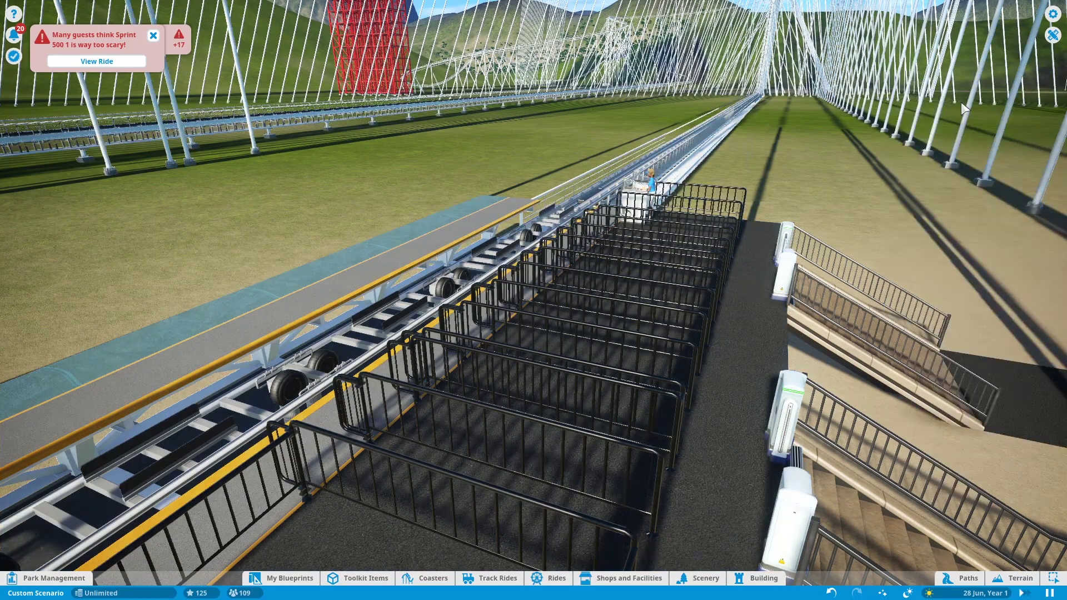
{"action": "middle_click", "coordinate": [534, 333]}
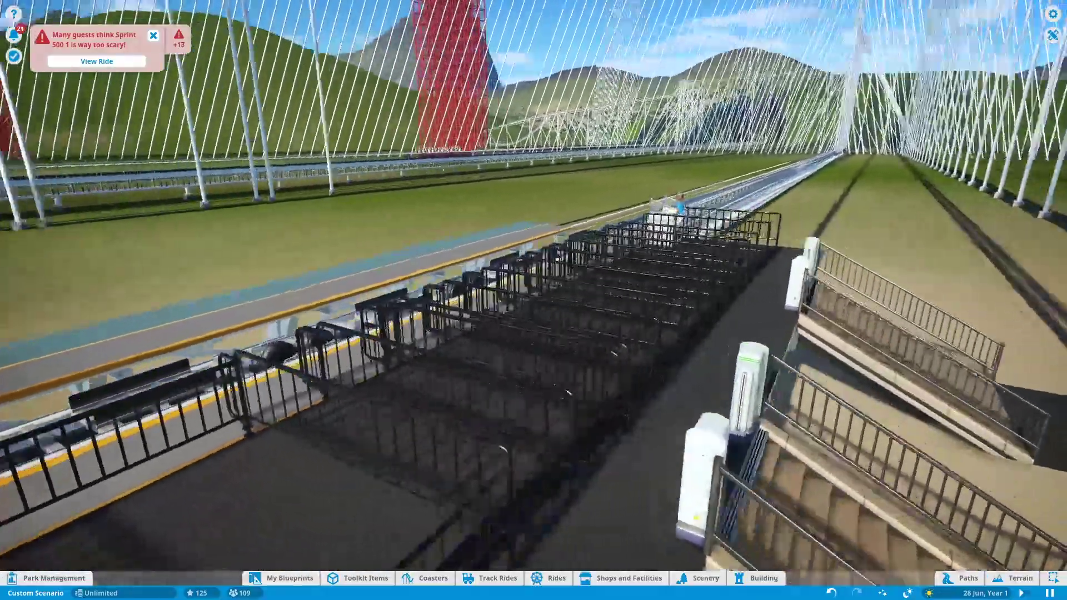
{"action": "left_click_drag", "start_coordinate": [534, 334], "coordinate": [417, 334]}
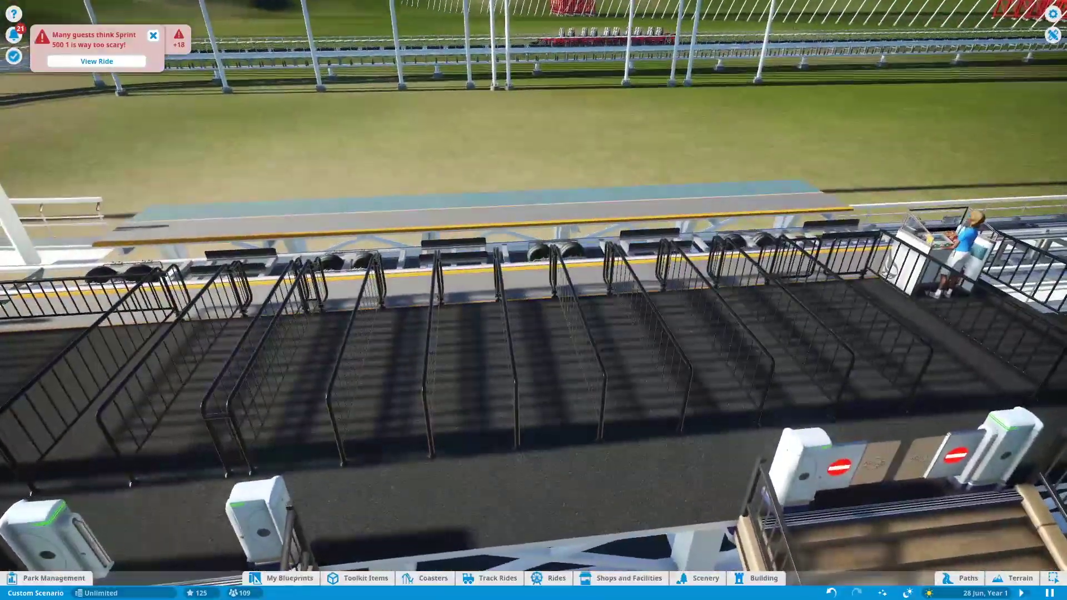
{"action": "scroll", "coordinate": [638, 268], "scroll_direction": "down", "scroll_amount": 5}
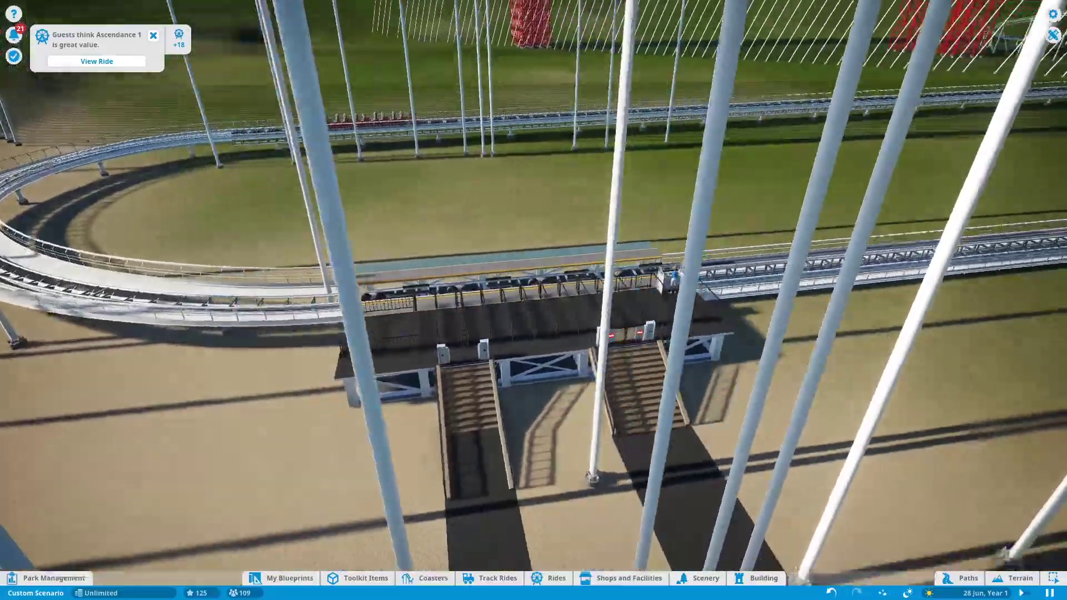
{"action": "left_click_drag", "start_coordinate": [626, 267], "coordinate": [500, 284]}
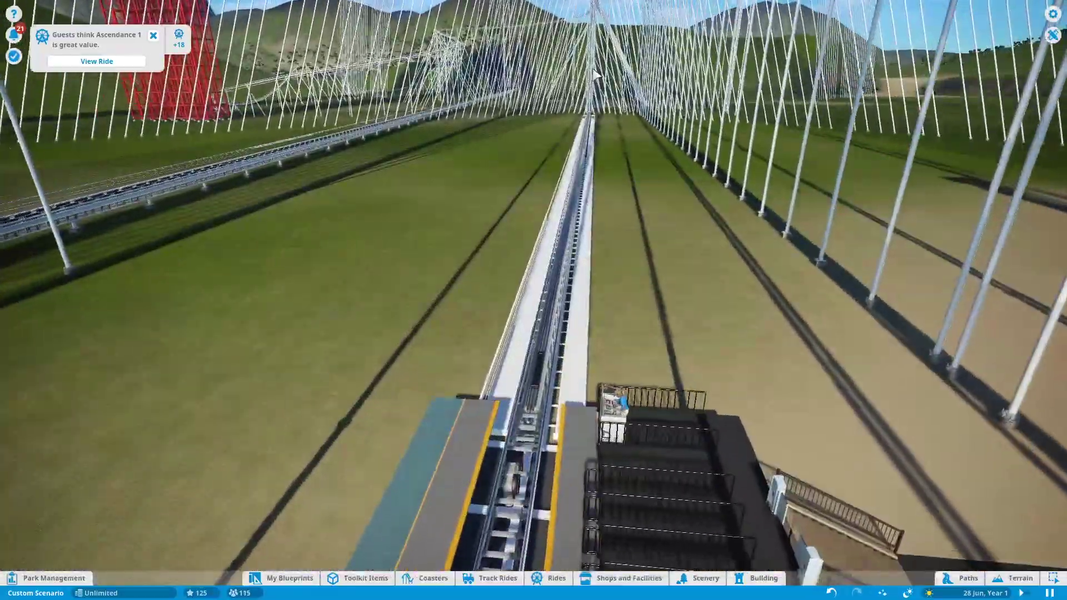
Dig a pit under the supports with the Lower tool, 100% intensity, 98 ft size.
{"action": "left_click_drag", "start_coordinate": [593, 68], "coordinate": [670, 232]}
{"action": "left_click_drag", "start_coordinate": [549, 250], "coordinate": [548, 67]}
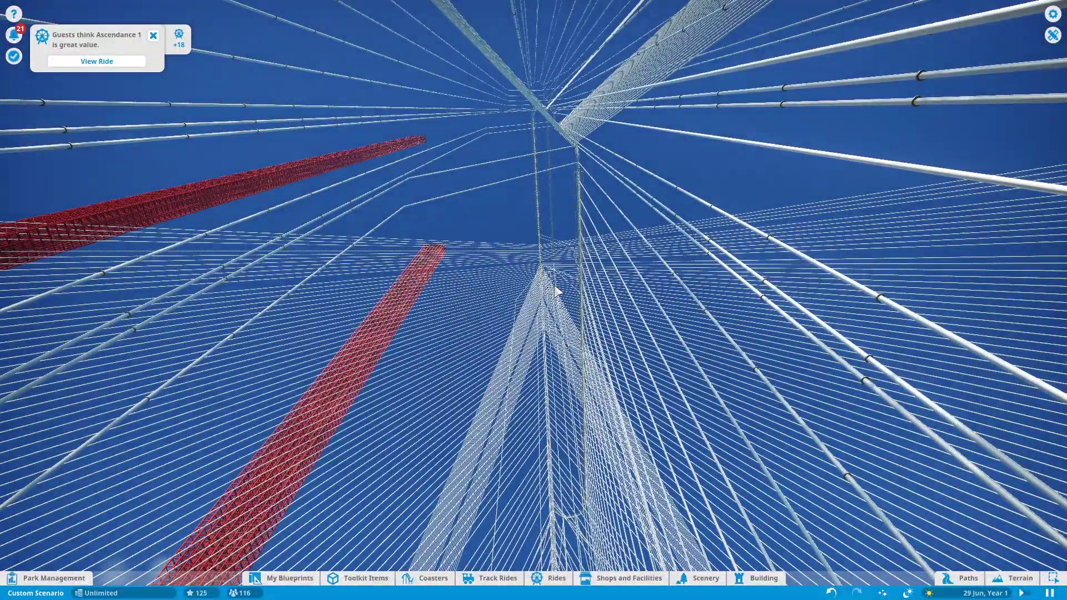
{"action": "left_click_drag", "start_coordinate": [557, 292], "coordinate": [557, 459]}
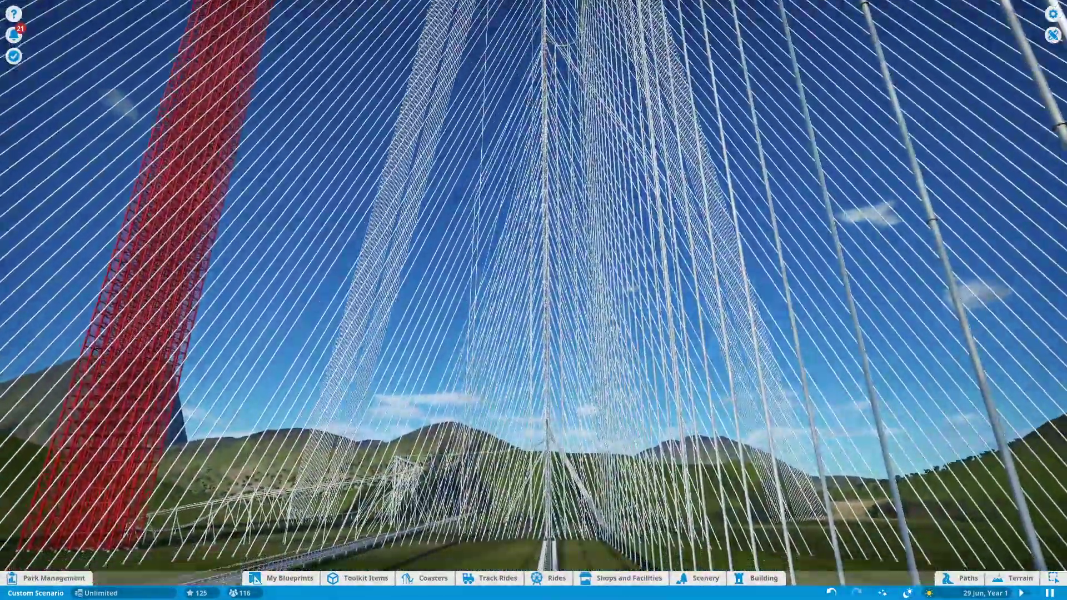
{"action": "left_click_drag", "start_coordinate": [534, 376], "coordinate": [551, 534]}
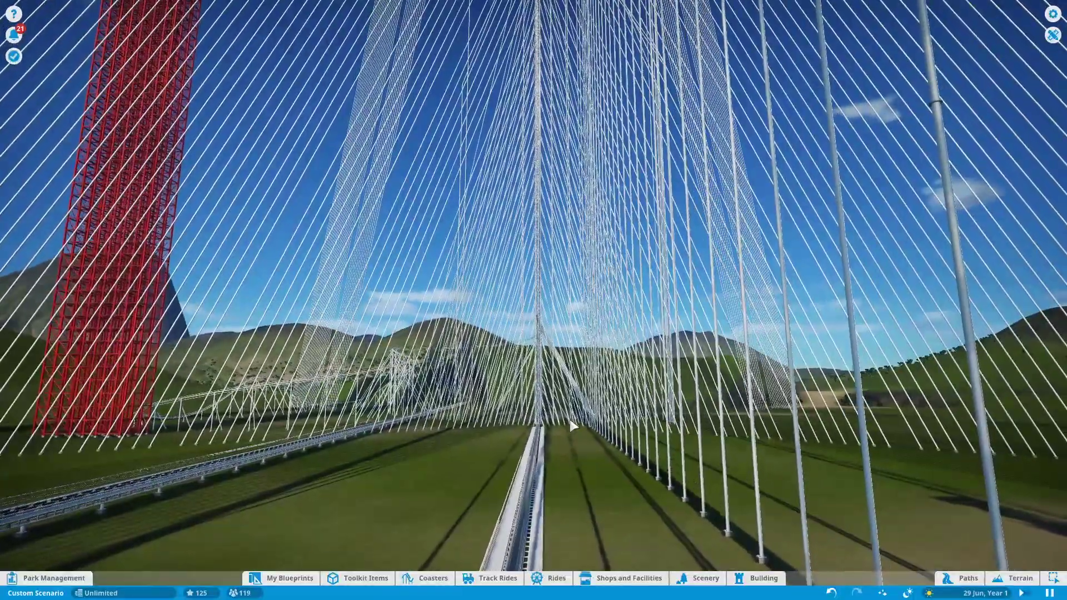
{"action": "left_click_drag", "start_coordinate": [604, 493], "coordinate": [575, 419]}
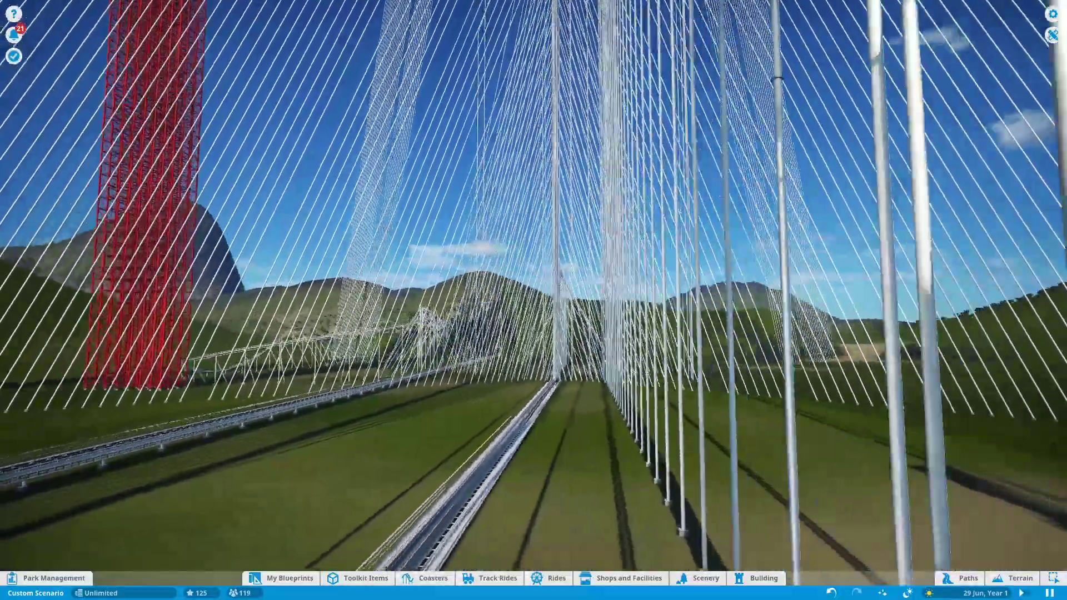
{"action": "middle_click", "coordinate": [705, 412]}
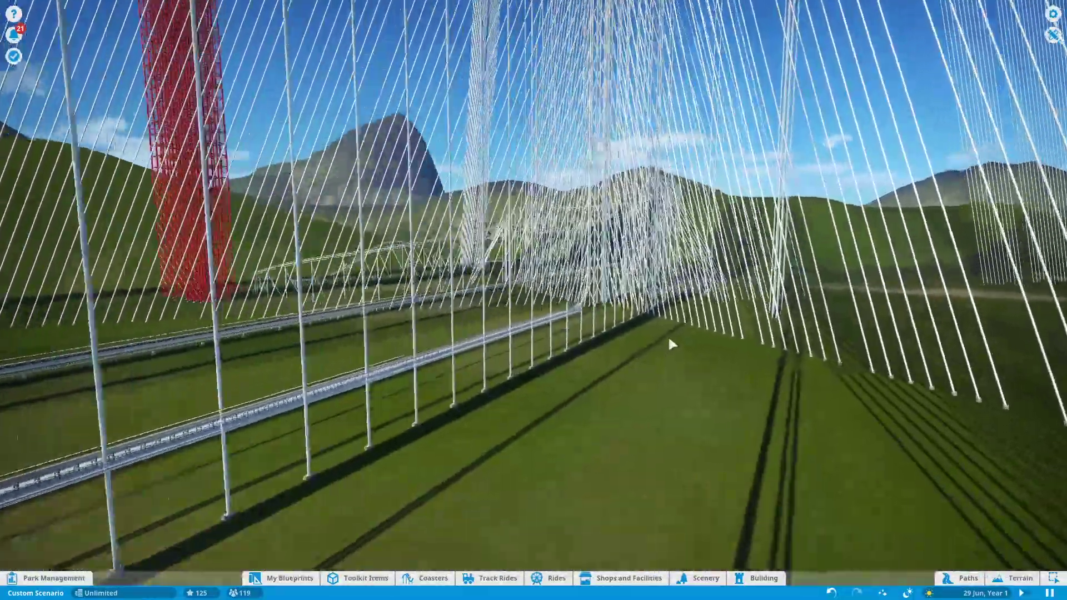
{"action": "left_click_drag", "start_coordinate": [672, 344], "coordinate": [534, 209]}
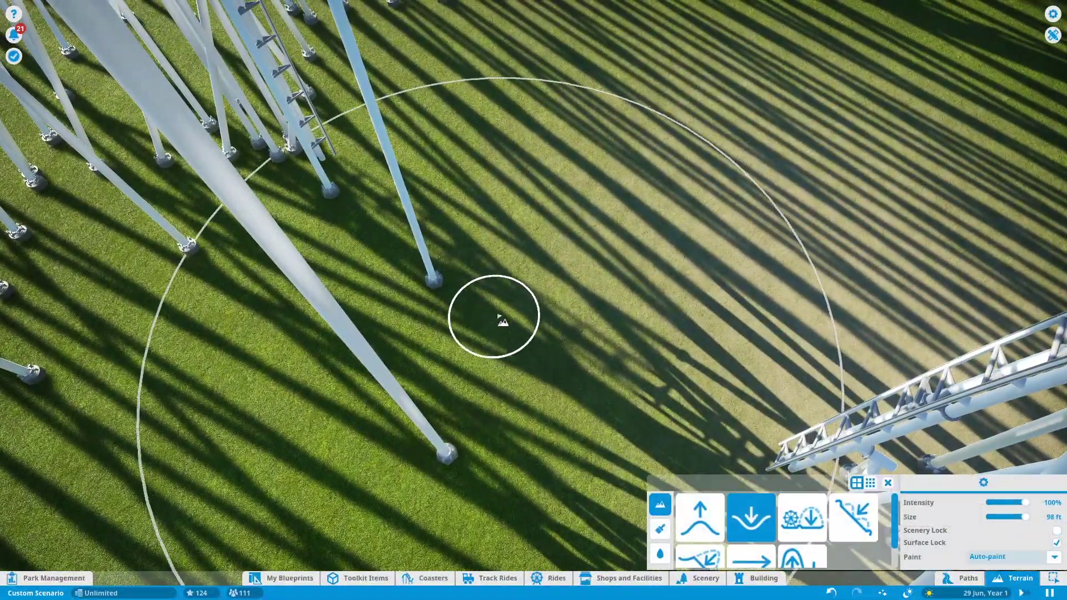
{"action": "left_click_drag", "start_coordinate": [478, 271], "coordinate": [509, 384]}
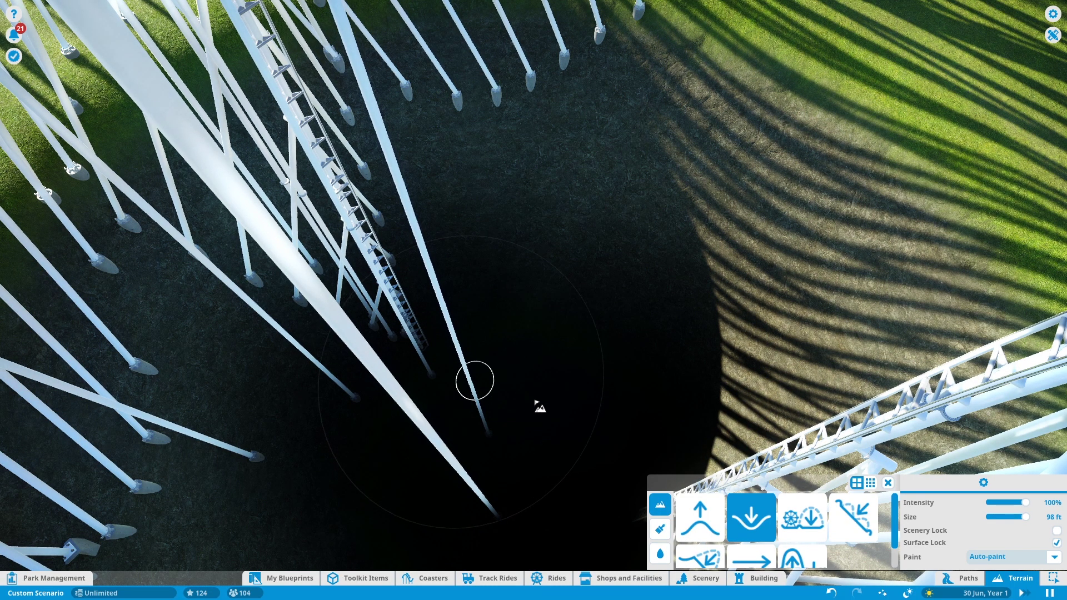
{"action": "scroll", "coordinate": [538, 407], "scroll_direction": "up", "scroll_amount": 1}
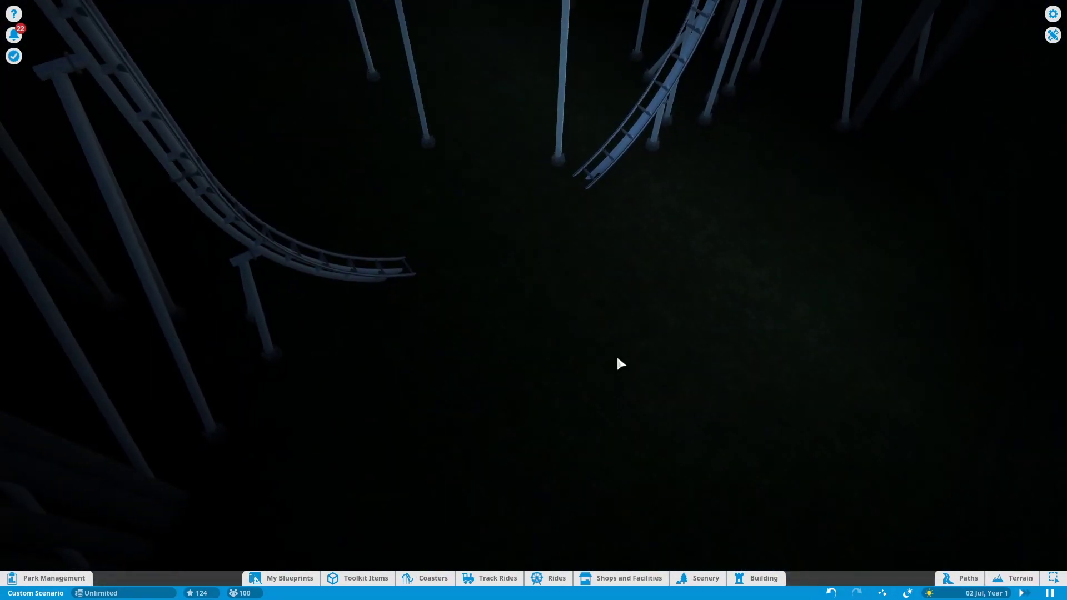
Check Sprint 500 1's test ratings: 369 mph top speed, too scary and nauseating.
{"action": "left_click", "coordinate": [616, 354]}
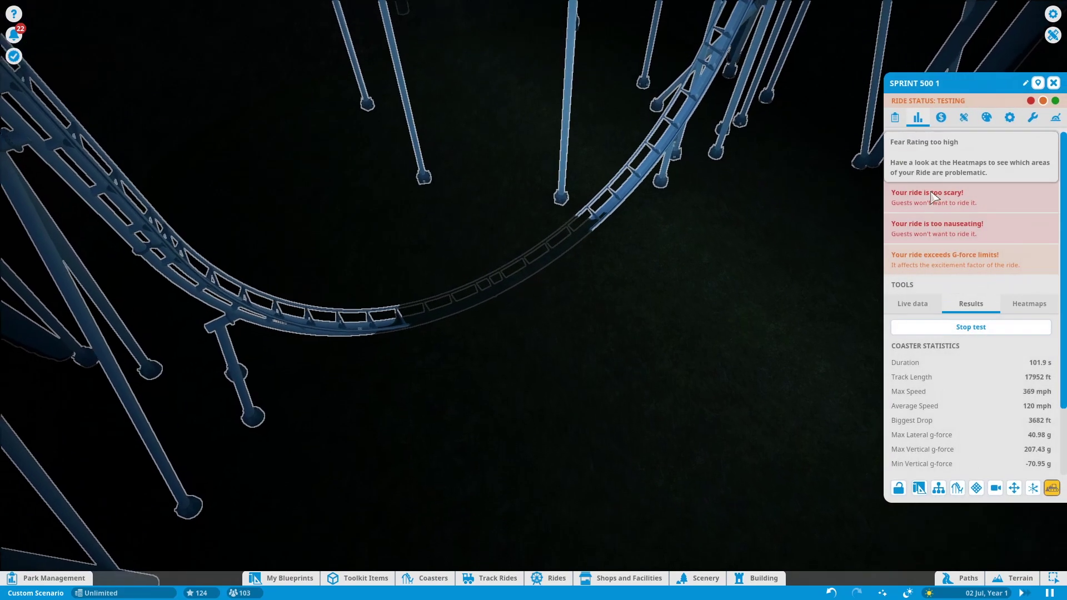
{"action": "left_click", "coordinate": [918, 117]}
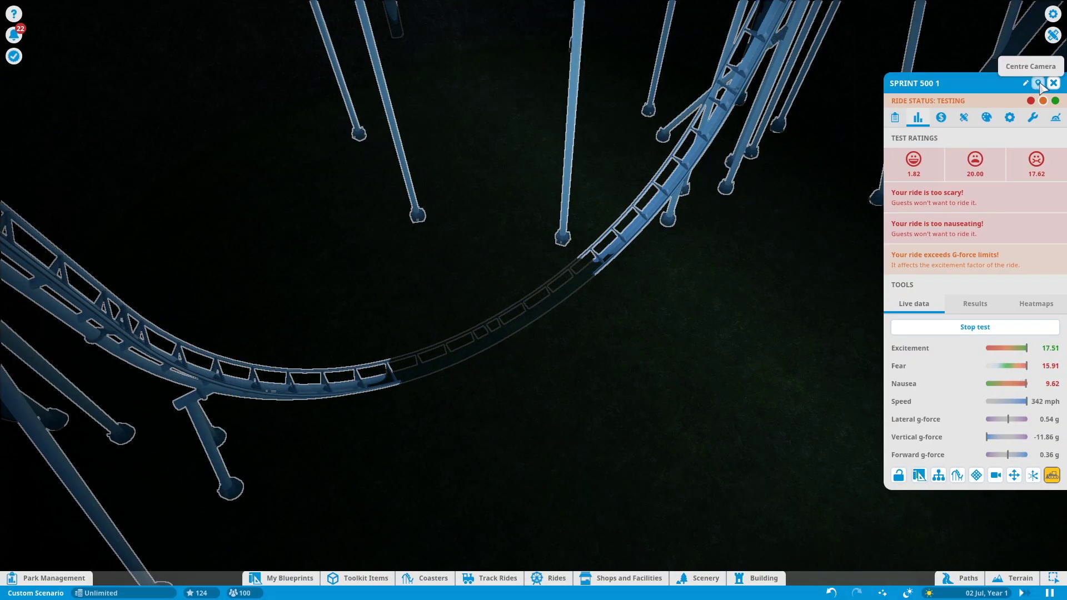
{"action": "scroll", "coordinate": [505, 242], "scroll_direction": "down", "scroll_amount": 8}
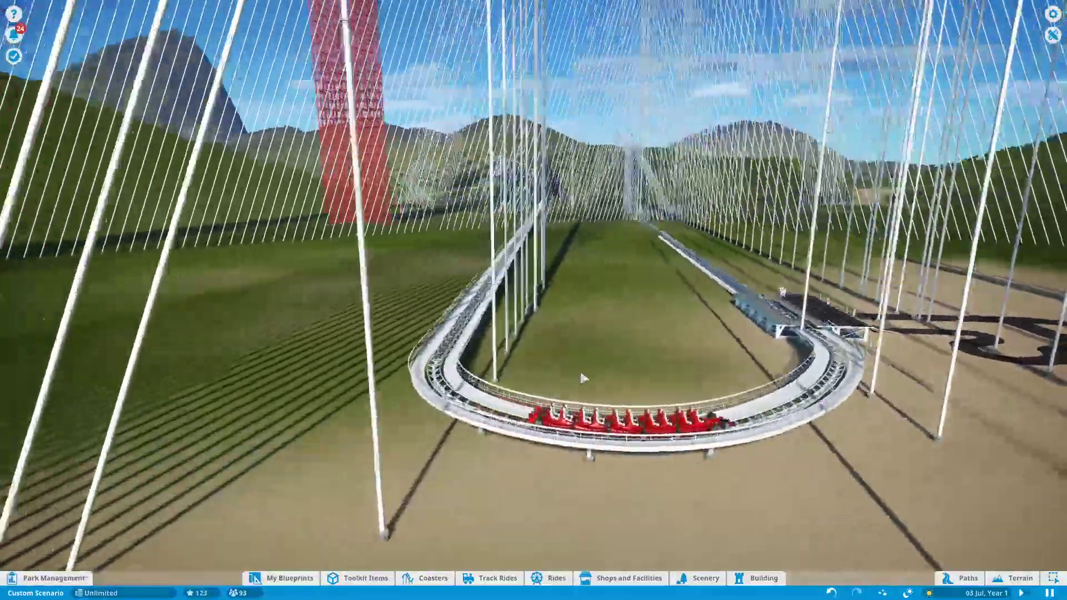
{"action": "scroll", "coordinate": [579, 368], "scroll_direction": "down", "scroll_amount": 5}
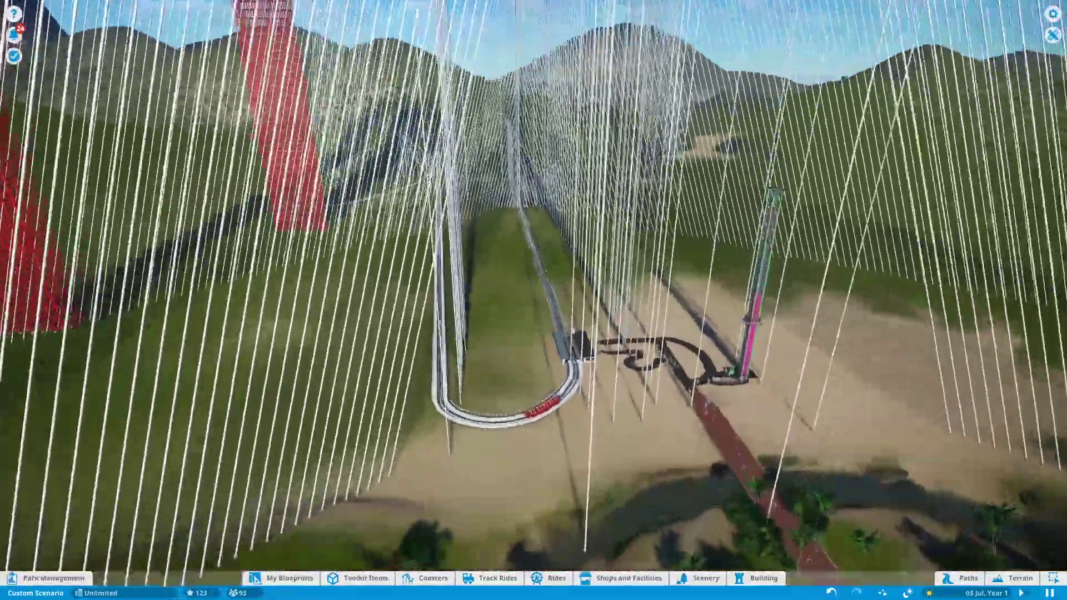
{"action": "middle_click", "coordinate": [560, 268]}
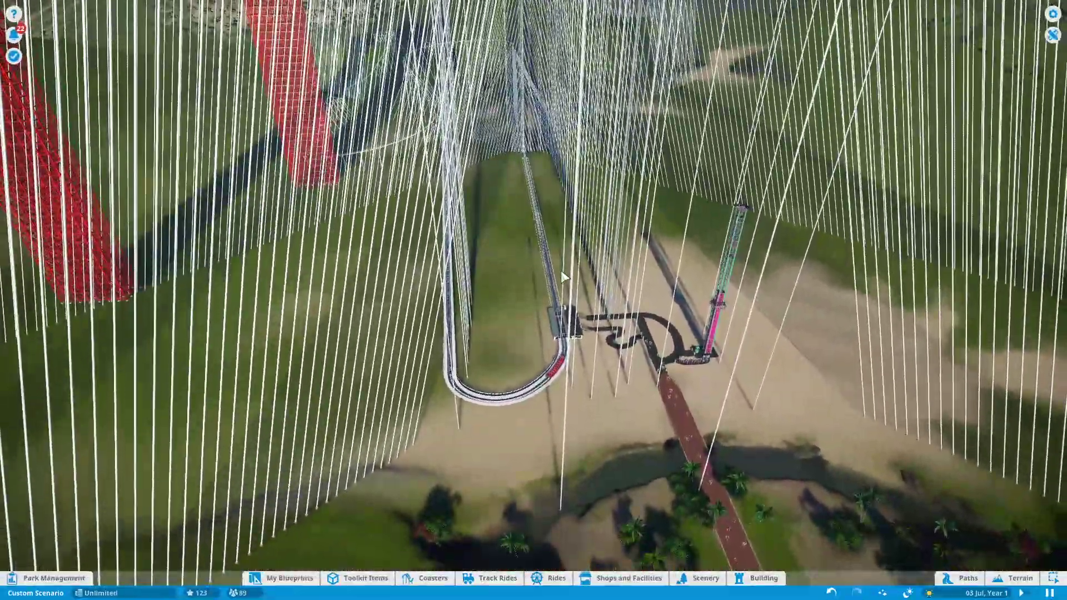
{"action": "scroll", "coordinate": [561, 270], "scroll_direction": "down", "scroll_amount": 1}
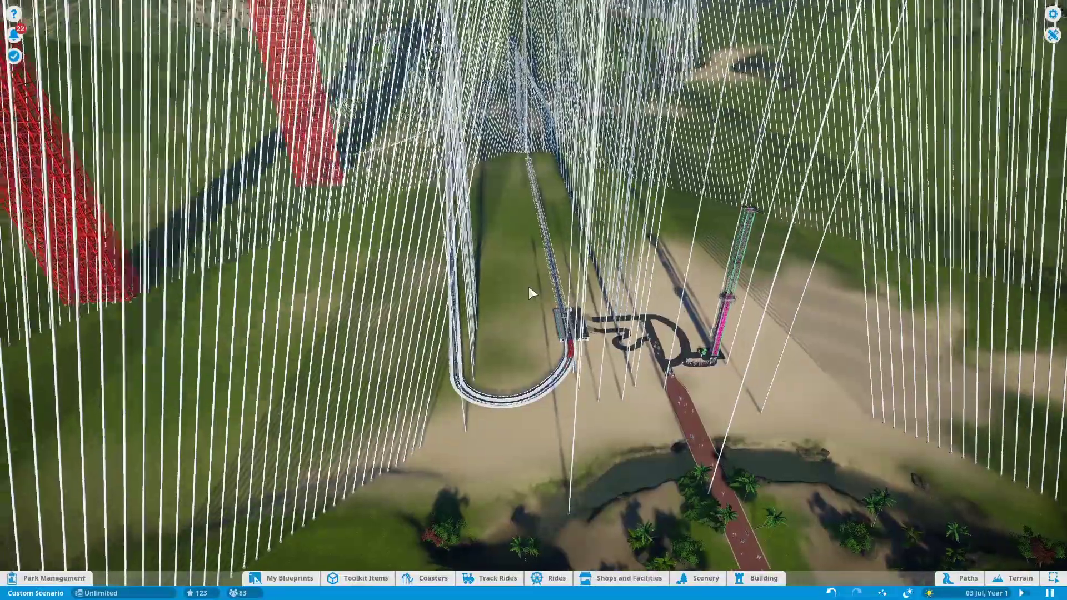
{"action": "scroll", "coordinate": [529, 286], "scroll_direction": "down", "scroll_amount": 5}
{"action": "left_click_drag", "start_coordinate": [524, 283], "coordinate": [511, 382]}
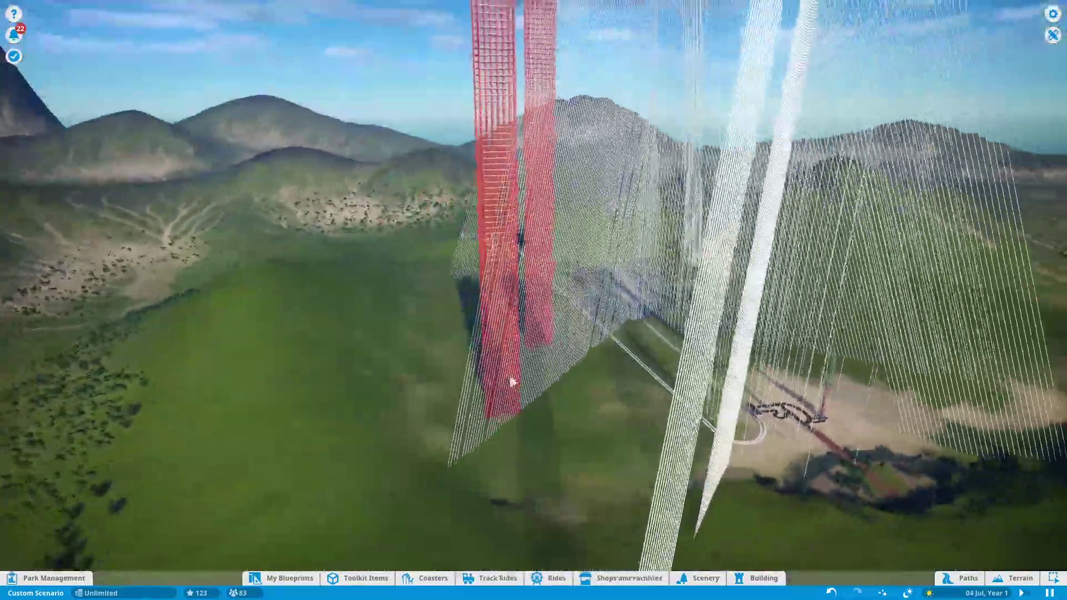
{"action": "scroll", "coordinate": [512, 382], "scroll_direction": "up", "scroll_amount": 4}
{"action": "scroll", "coordinate": [511, 382], "scroll_direction": "down", "scroll_amount": 4}
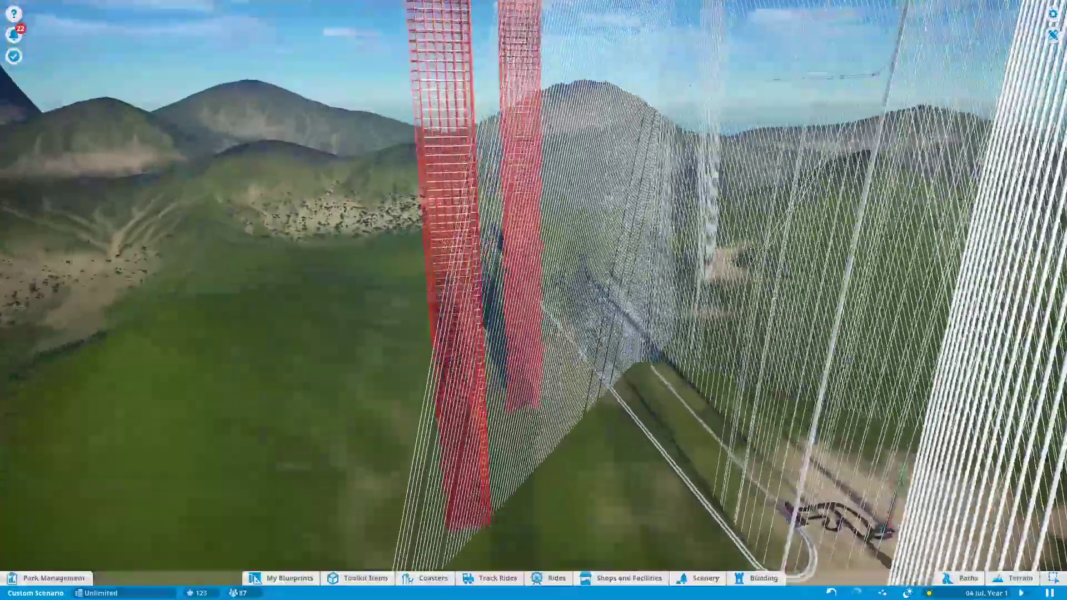
{"action": "left_click_drag", "start_coordinate": [467, 267], "coordinate": [448, 261]}
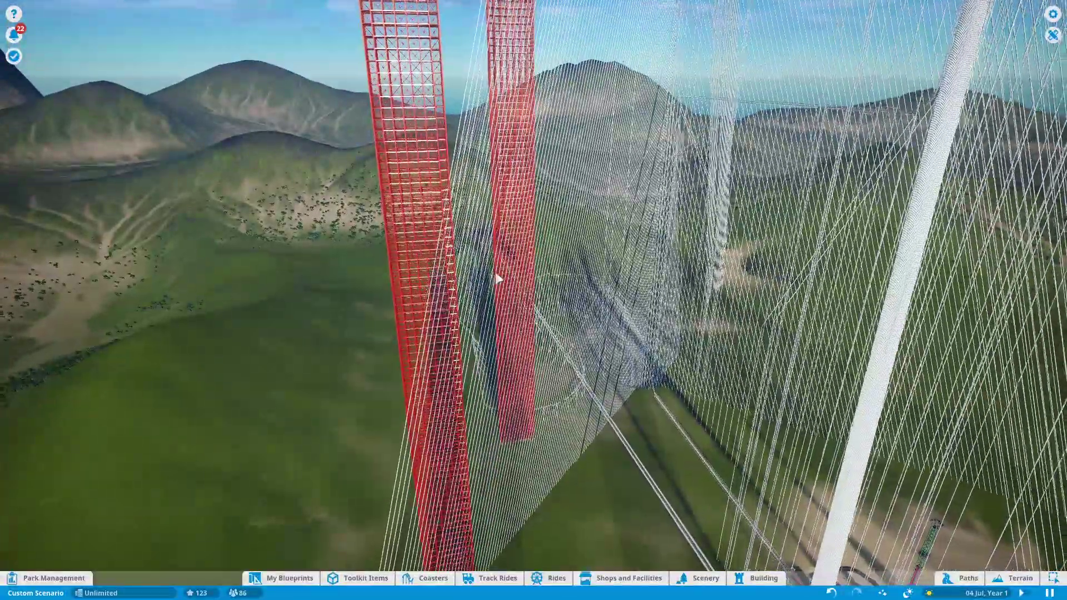
{"action": "scroll", "coordinate": [498, 280], "scroll_direction": "down", "scroll_amount": 5}
{"action": "left_click_drag", "start_coordinate": [667, 272], "coordinate": [667, 375]}
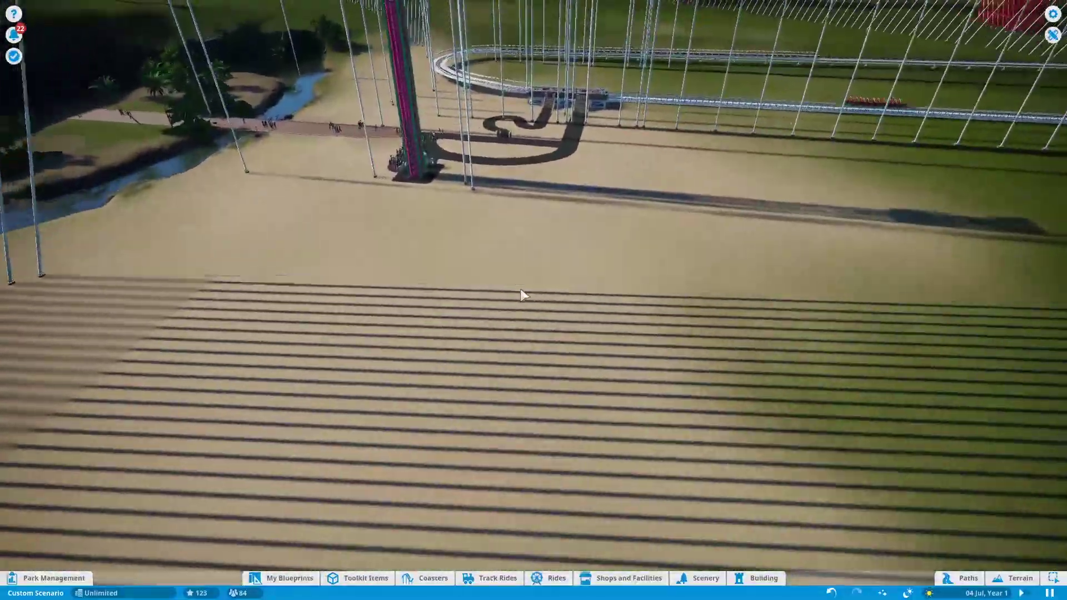
{"action": "scroll", "coordinate": [514, 277], "scroll_direction": "up", "scroll_amount": 5}
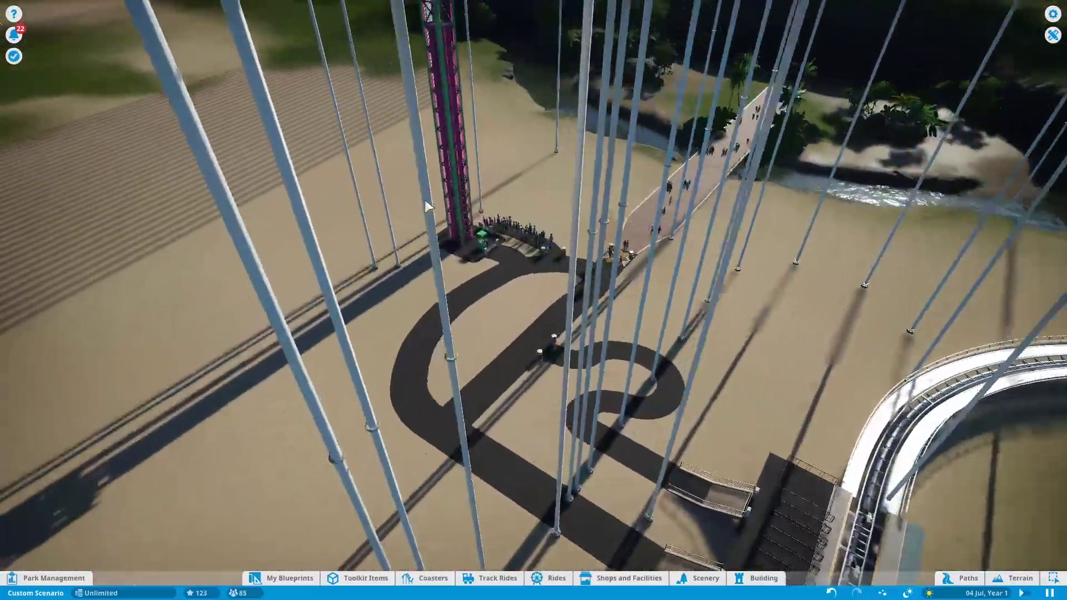
{"action": "scroll", "coordinate": [484, 334], "scroll_direction": "down", "scroll_amount": 3}
{"action": "scroll", "coordinate": [486, 340], "scroll_direction": "up", "scroll_amount": 4}
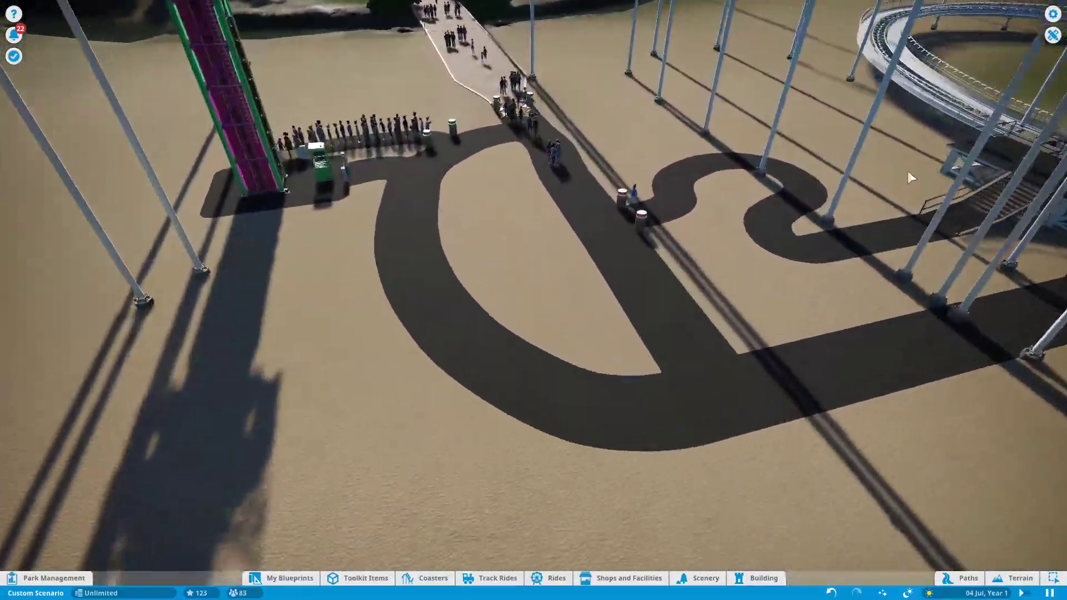
{"action": "scroll", "coordinate": [517, 292], "scroll_direction": "up", "scroll_amount": 3}
Pan along the S-shaped queue to the station and show Sprint 500 1's finances ($0.00 ticket).
{"action": "left_click_drag", "start_coordinate": [553, 258], "coordinate": [475, 268]}
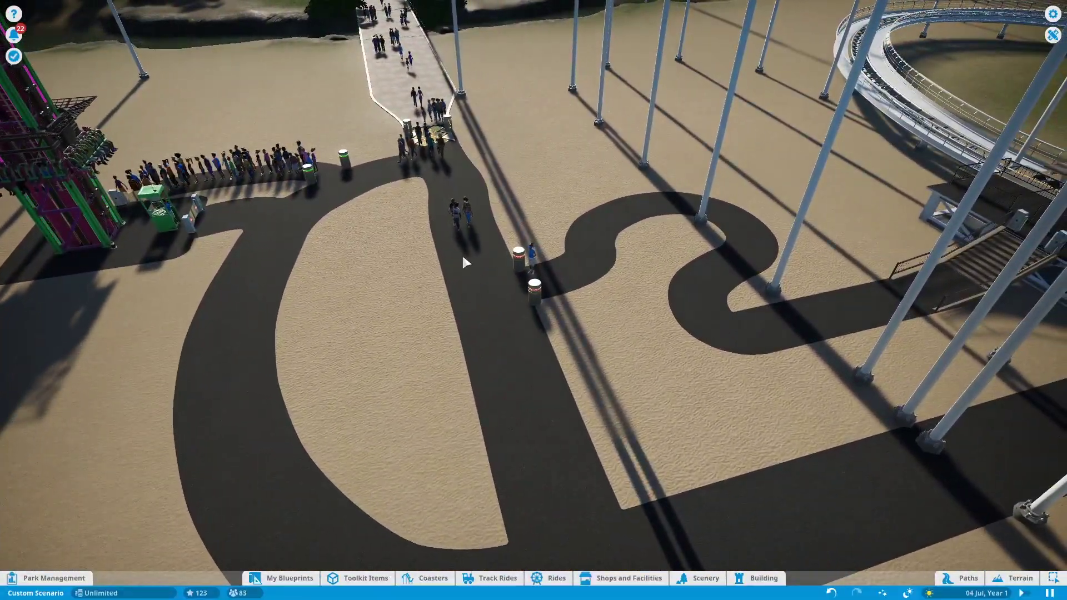
{"action": "mouse_move", "coordinate": [698, 298]}
{"action": "left_mouse_down"}
{"action": "mouse_move", "coordinate": [731, 287]}
{"action": "mouse_move", "coordinate": [665, 281]}
{"action": "mouse_move", "coordinate": [679, 310]}
{"action": "left_mouse_up"}
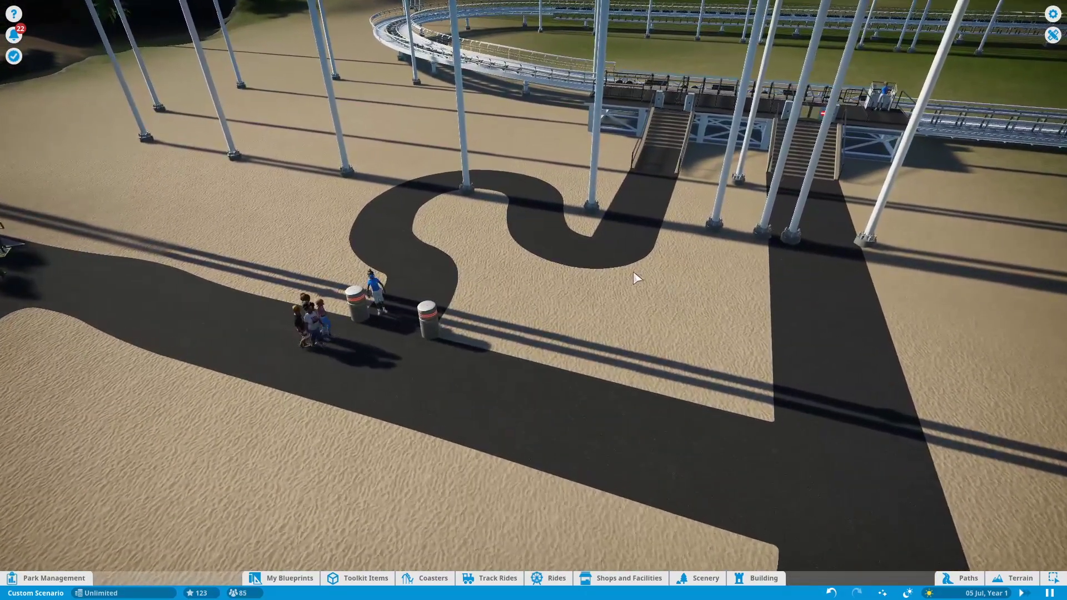
{"action": "left_click_drag", "start_coordinate": [629, 277], "coordinate": [498, 254]}
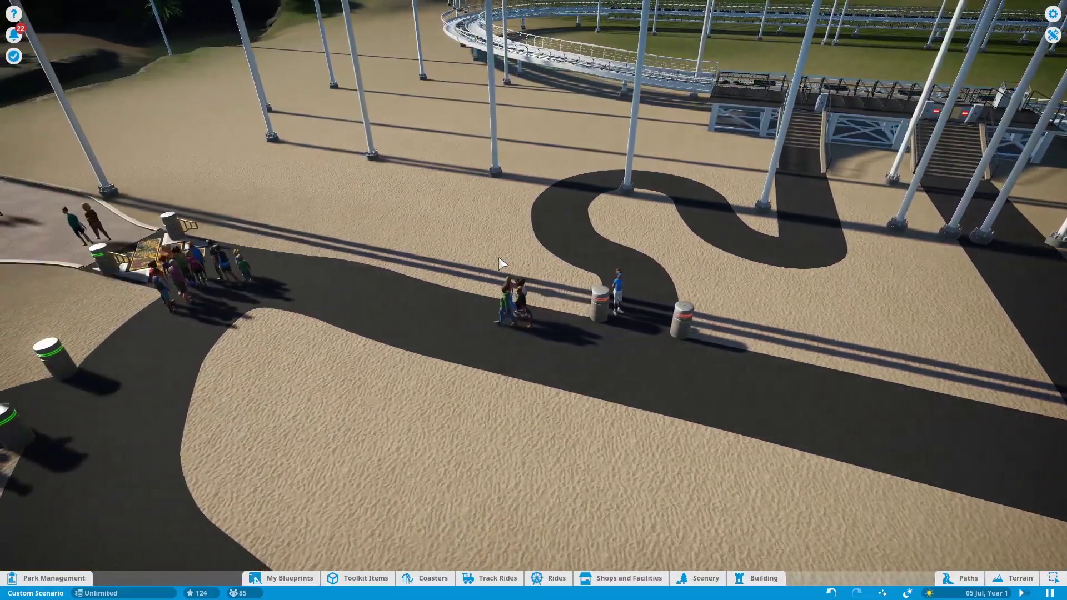
{"action": "key", "text": "w"}
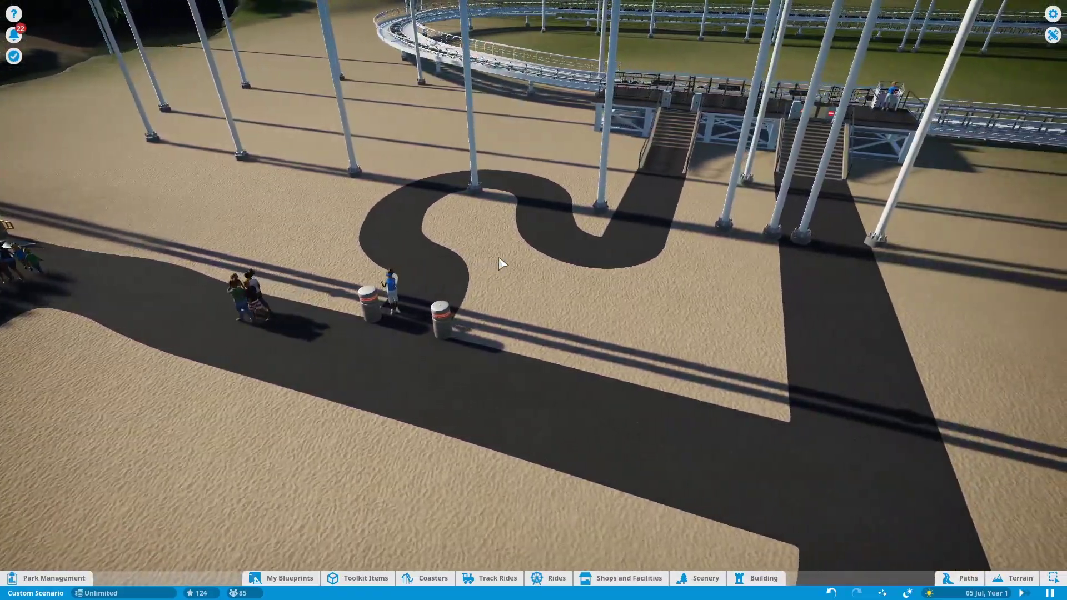
{"action": "key", "text": "a"}
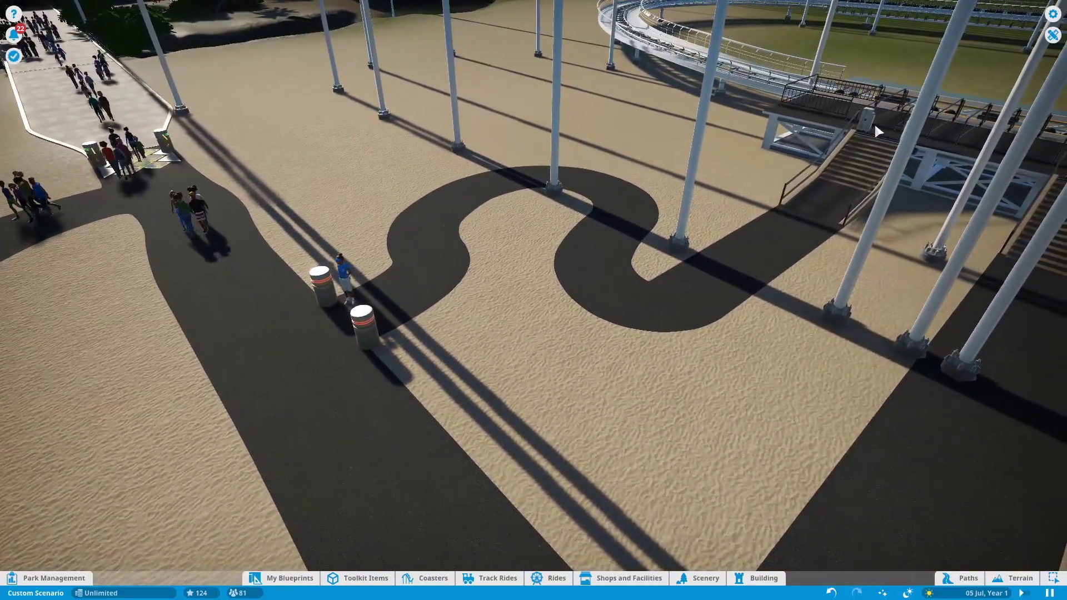
{"action": "left_click", "coordinate": [909, 122]}
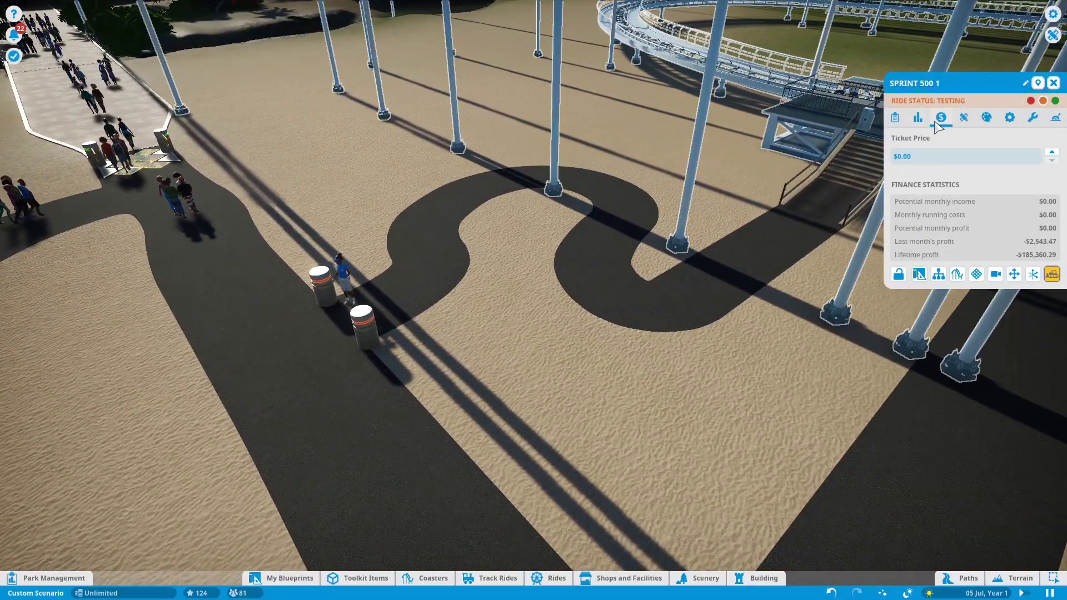
Show Sprint 500 1's ride details (333 prestige) while panning and orbiting around the coaster.
{"action": "key", "text": "w"}
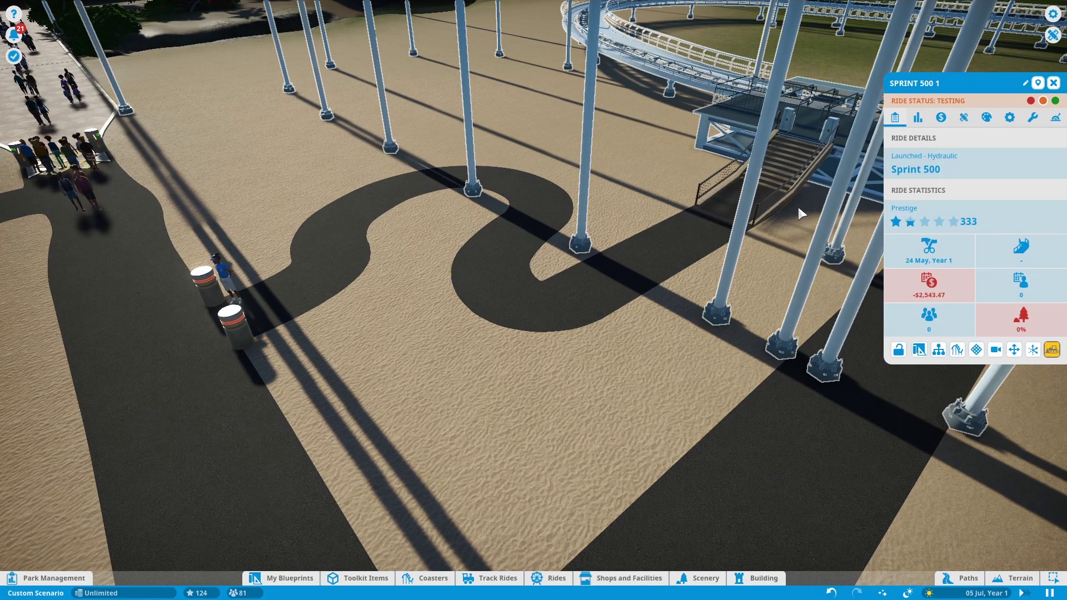
{"action": "scroll", "coordinate": [798, 207], "scroll_direction": "down", "scroll_amount": 8}
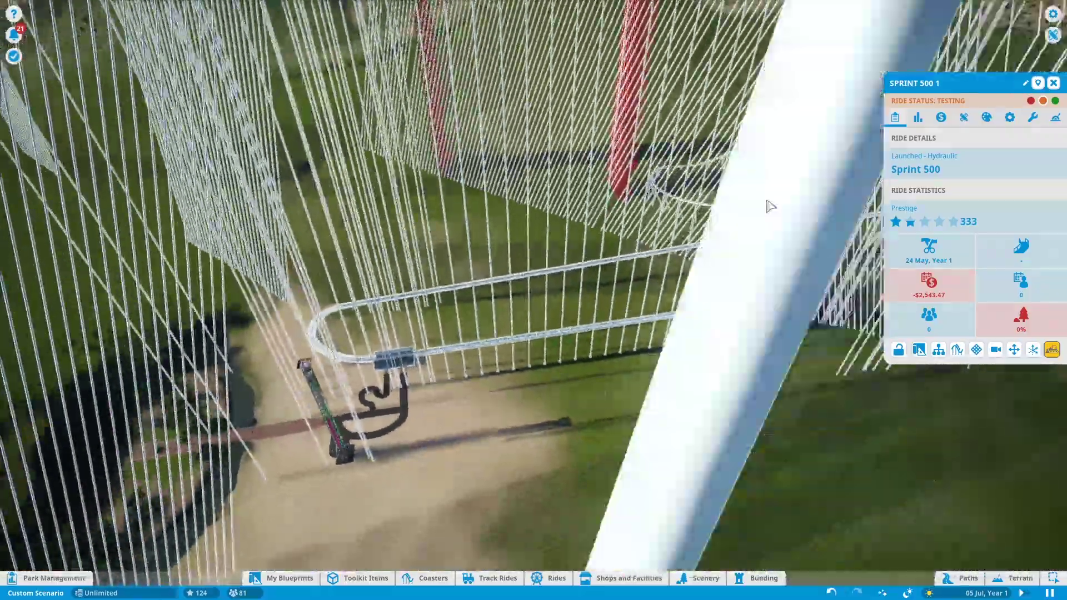
{"action": "scroll", "coordinate": [770, 206], "scroll_direction": "down", "scroll_amount": 8}
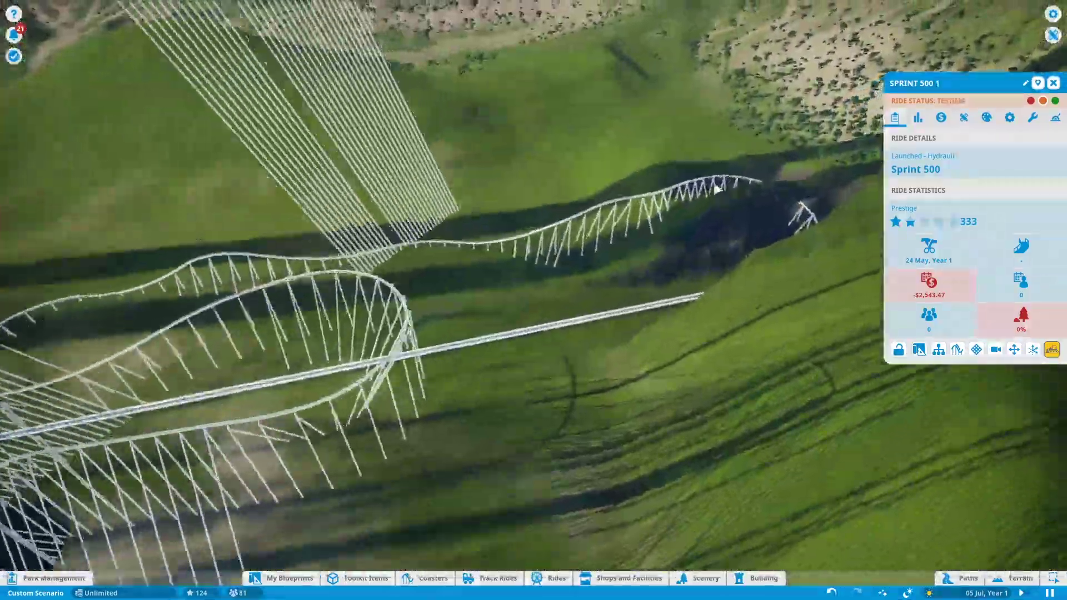
{"action": "scroll", "coordinate": [717, 190], "scroll_direction": "up", "scroll_amount": 8}
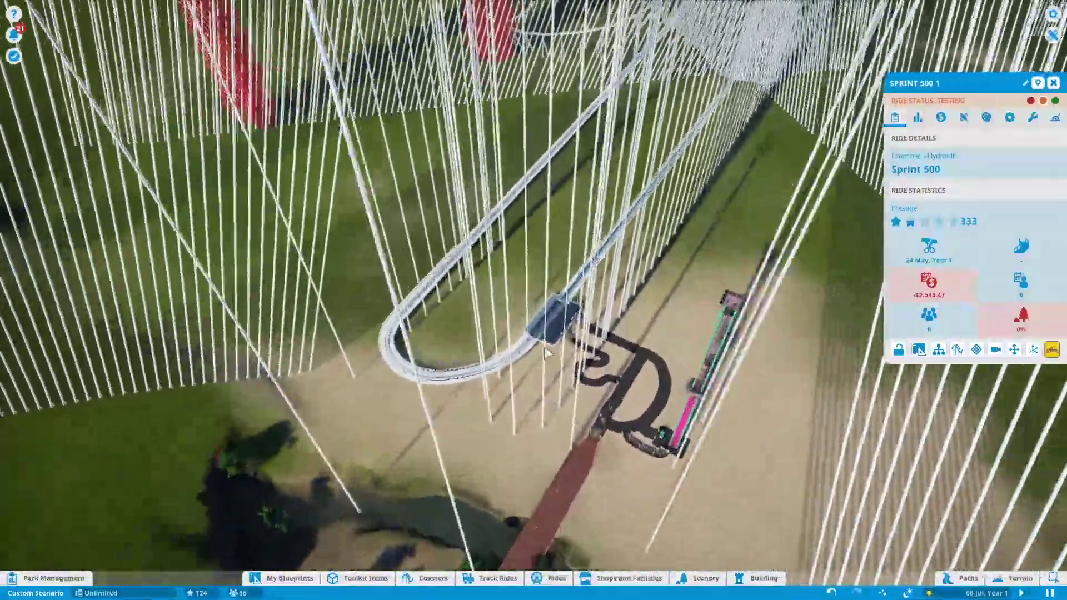
{"action": "key", "text": "q"}
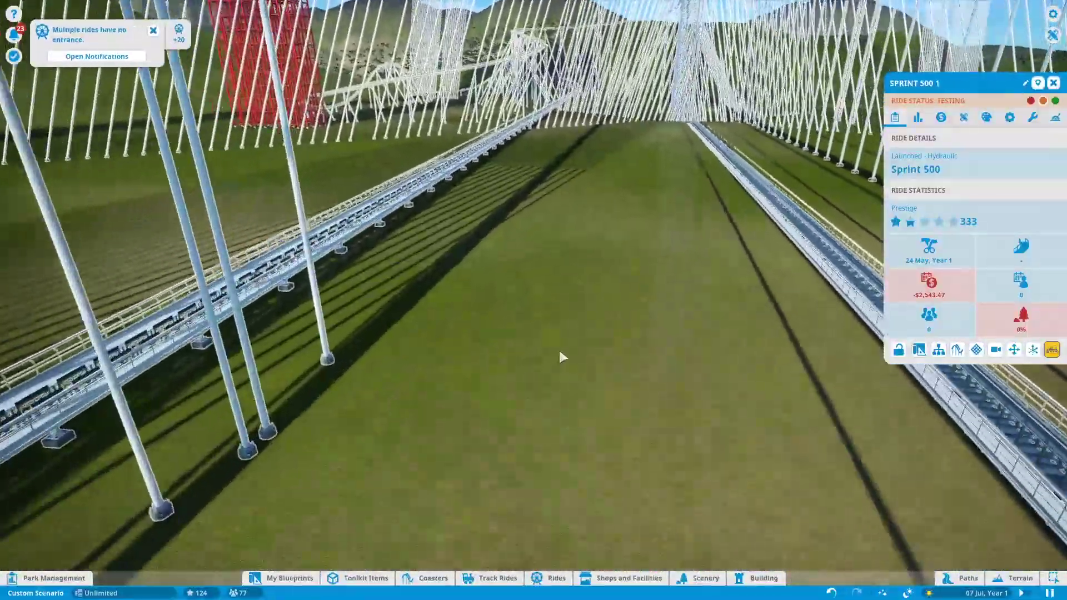
Ride Sprint 500 1's test run in seat view through to the final brake run.
{"action": "left_click", "coordinate": [995, 350]}
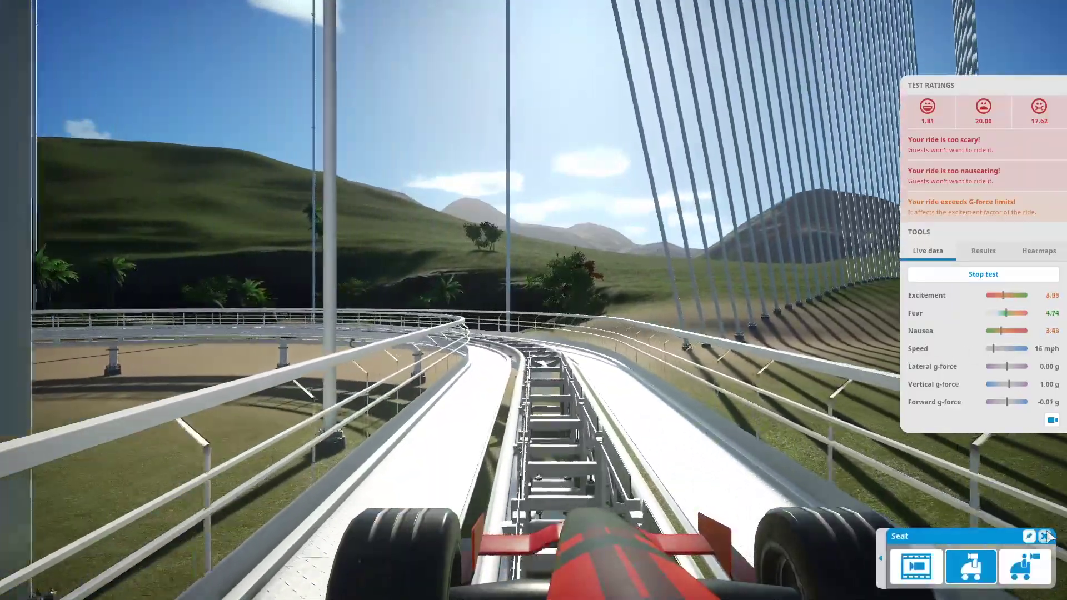
Exit the Sprint 500 1 seat camera and return to the park view around the track.
{"action": "left_click", "coordinate": [1047, 536]}
{"action": "scroll", "coordinate": [740, 446], "scroll_direction": "down", "scroll_amount": 8}
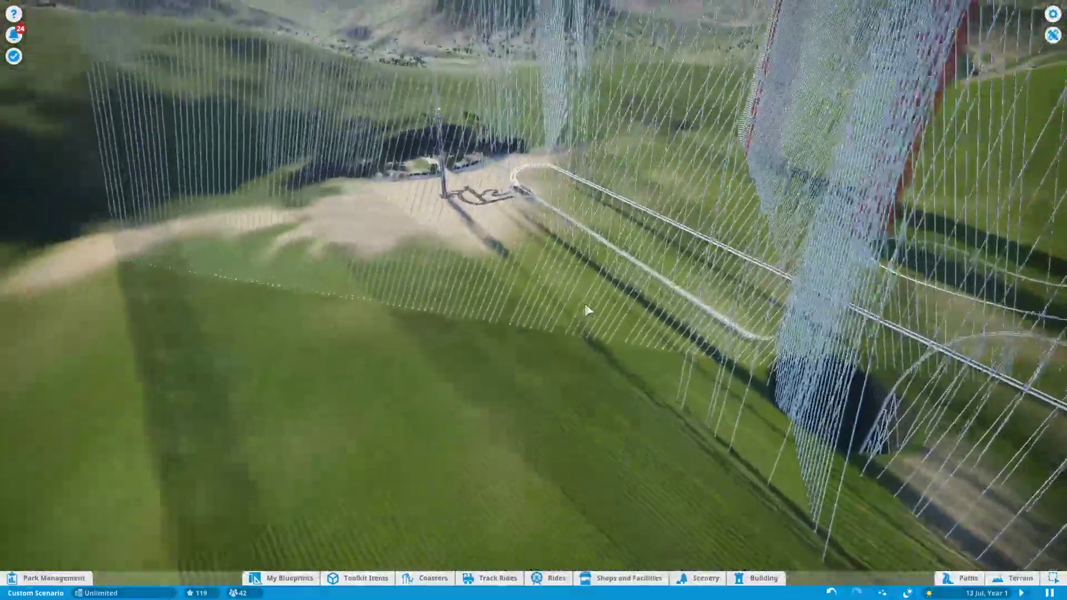
{"action": "scroll", "coordinate": [583, 312], "scroll_direction": "up", "scroll_amount": 5}
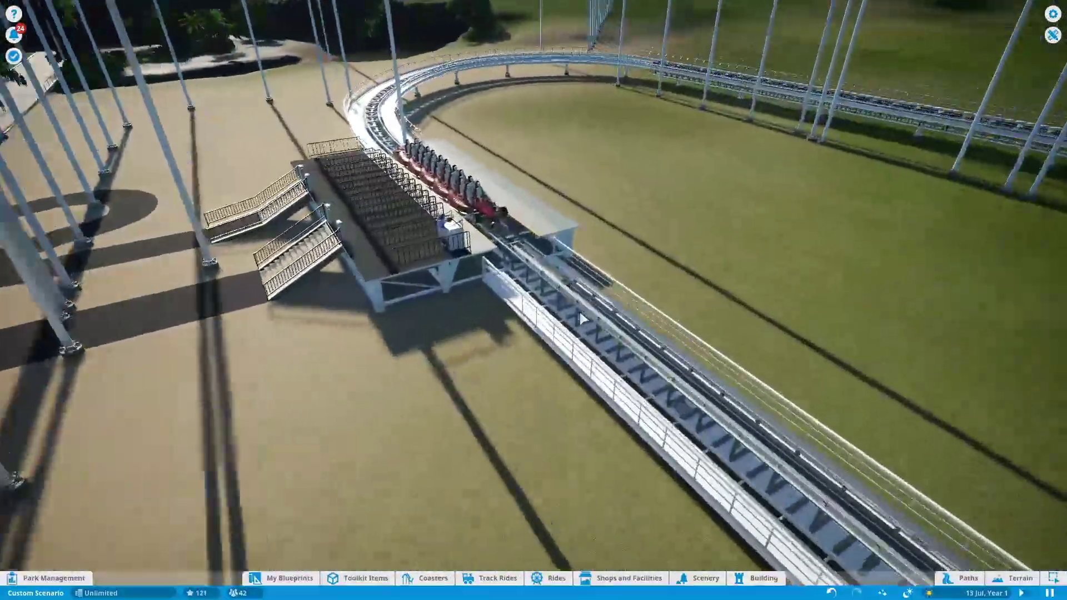
{"action": "scroll", "coordinate": [580, 309], "scroll_direction": "up", "scroll_amount": 5}
{"action": "scroll", "coordinate": [580, 309], "scroll_direction": "up", "scroll_amount": 5}
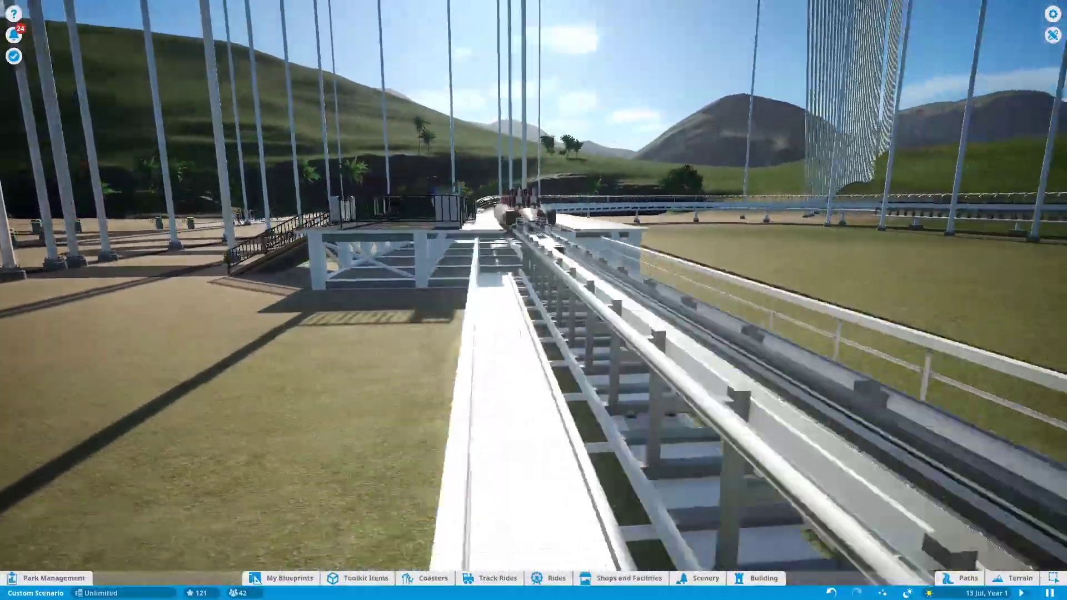
{"action": "middle_click", "coordinate": [534, 301]}
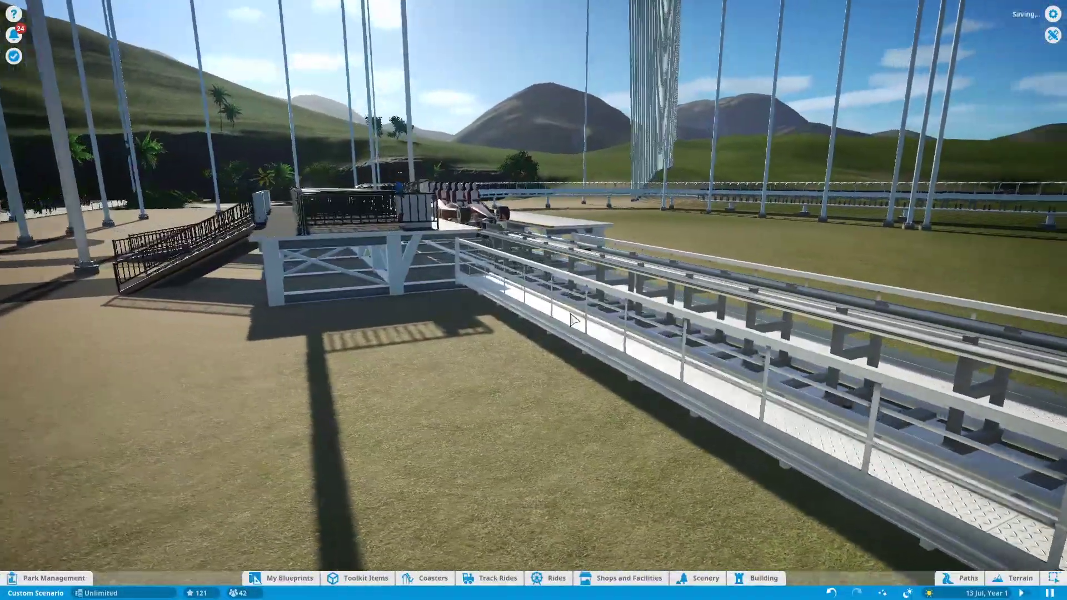
{"action": "left_click_drag", "start_coordinate": [534, 335], "coordinate": [534, 250]}
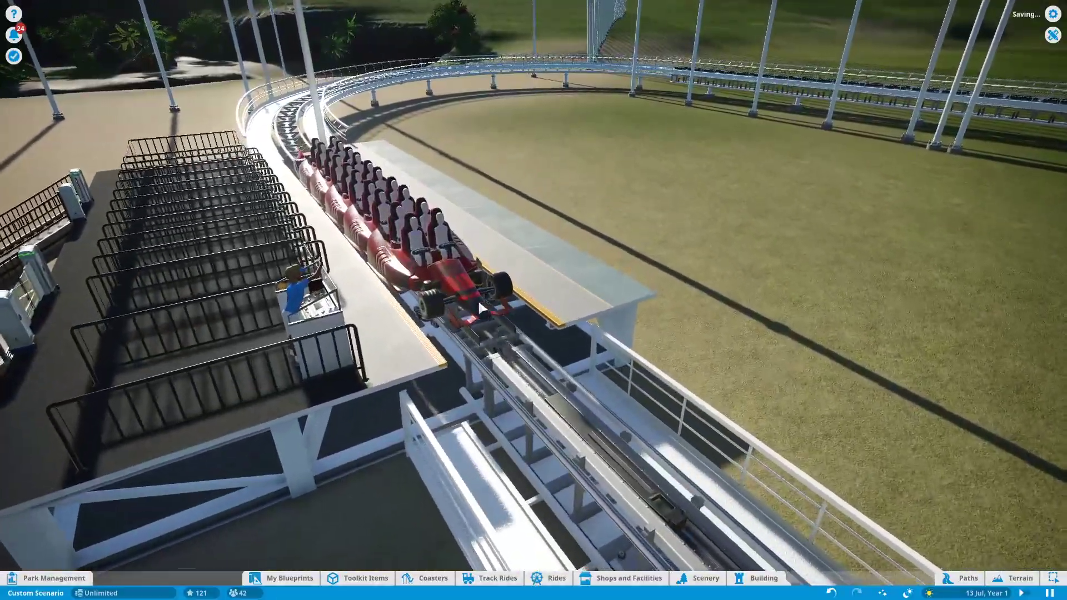
{"action": "key", "text": "s"}
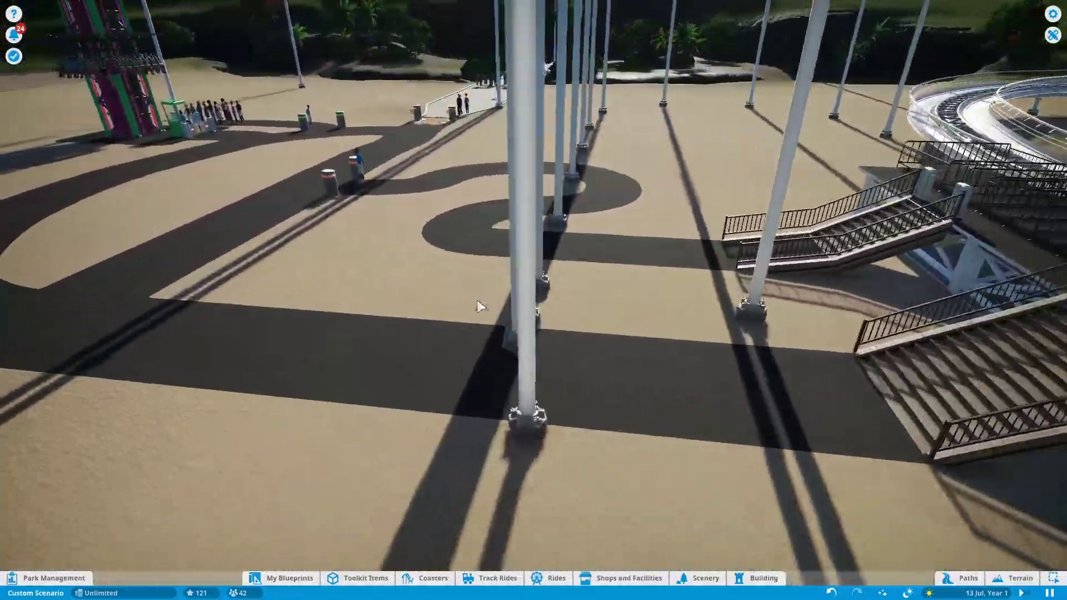
{"action": "key", "text": "s"}
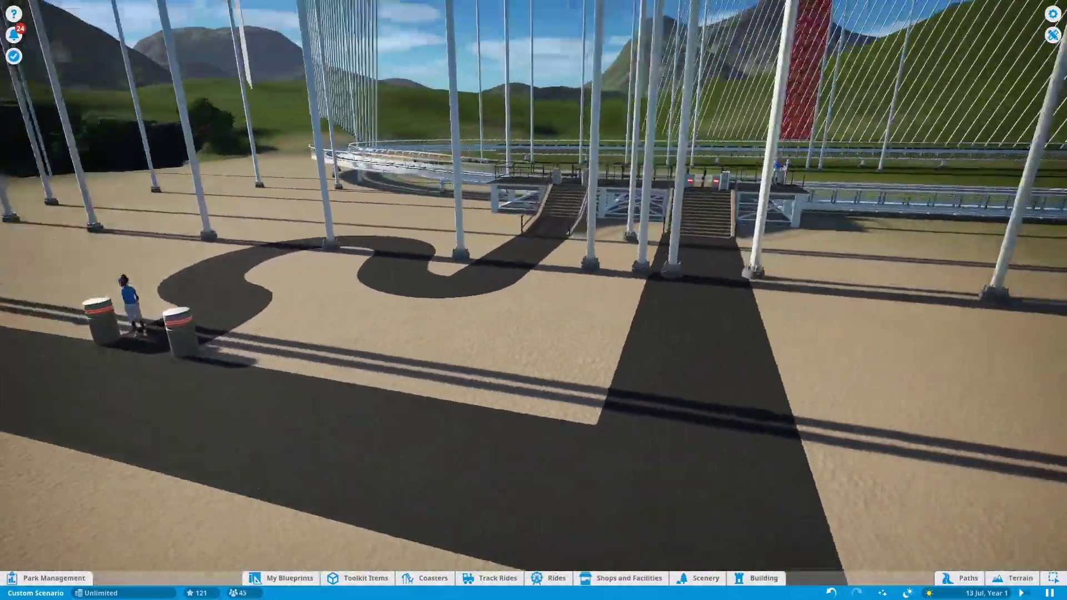
{"action": "left_click_drag", "start_coordinate": [534, 250], "coordinate": [534, 417]}
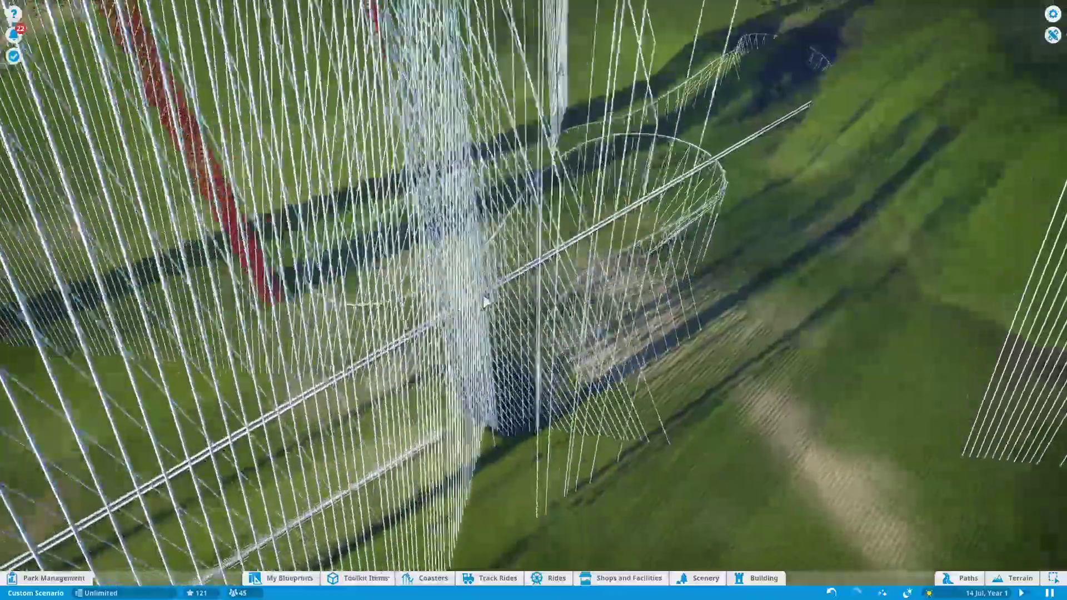
{"action": "left_click_drag", "start_coordinate": [534, 250], "coordinate": [534, 417]}
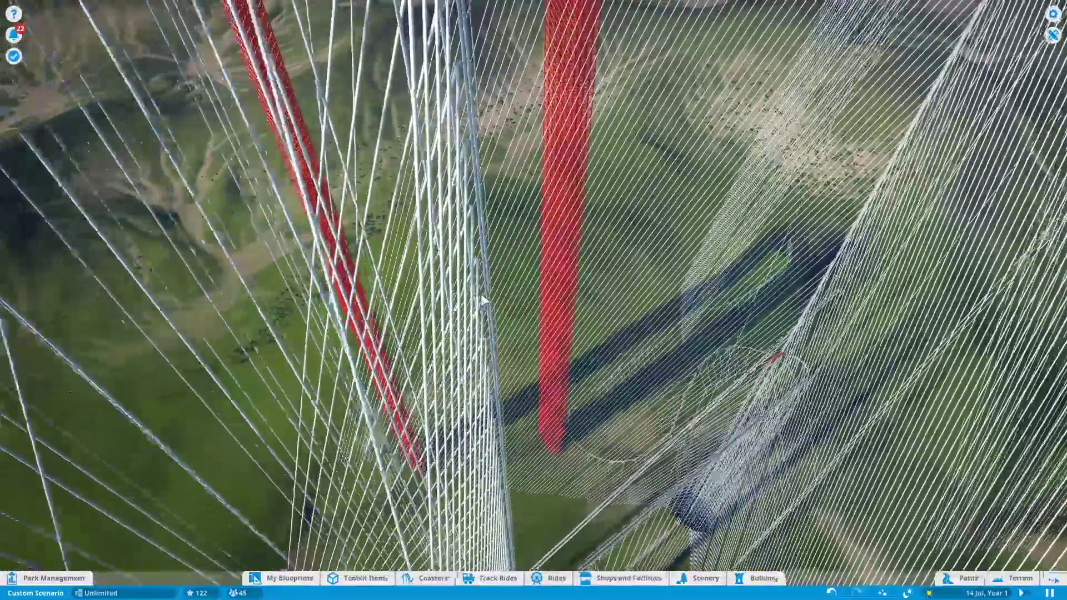
{"action": "left_click_drag", "start_coordinate": [481, 296], "coordinate": [481, 300]}
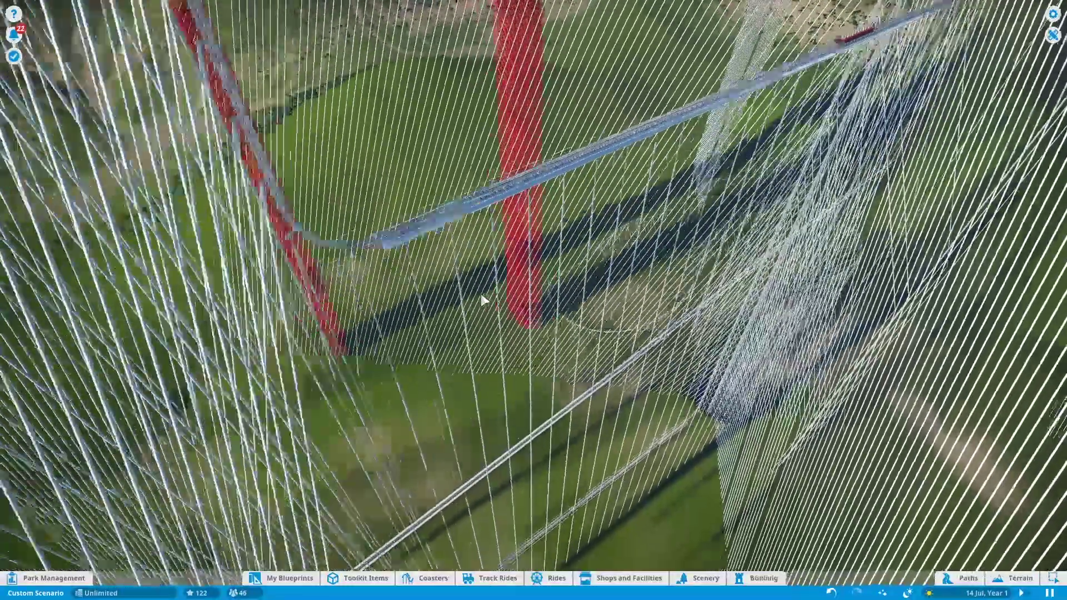
{"action": "left_click_drag", "start_coordinate": [481, 300], "coordinate": [482, 305]}
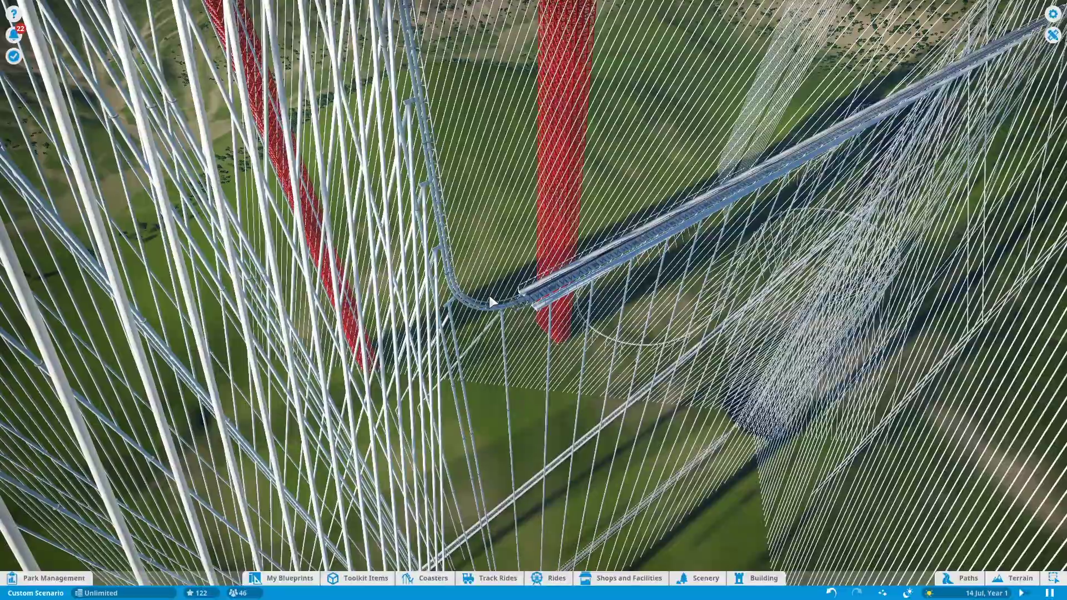
{"action": "left_click_drag", "start_coordinate": [490, 296], "coordinate": [494, 302]}
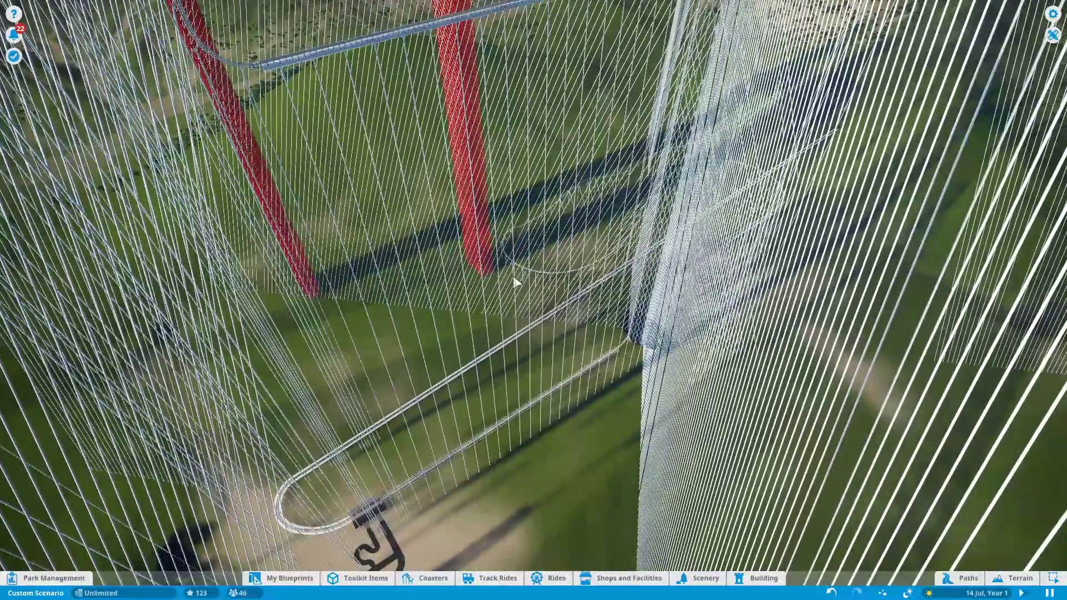